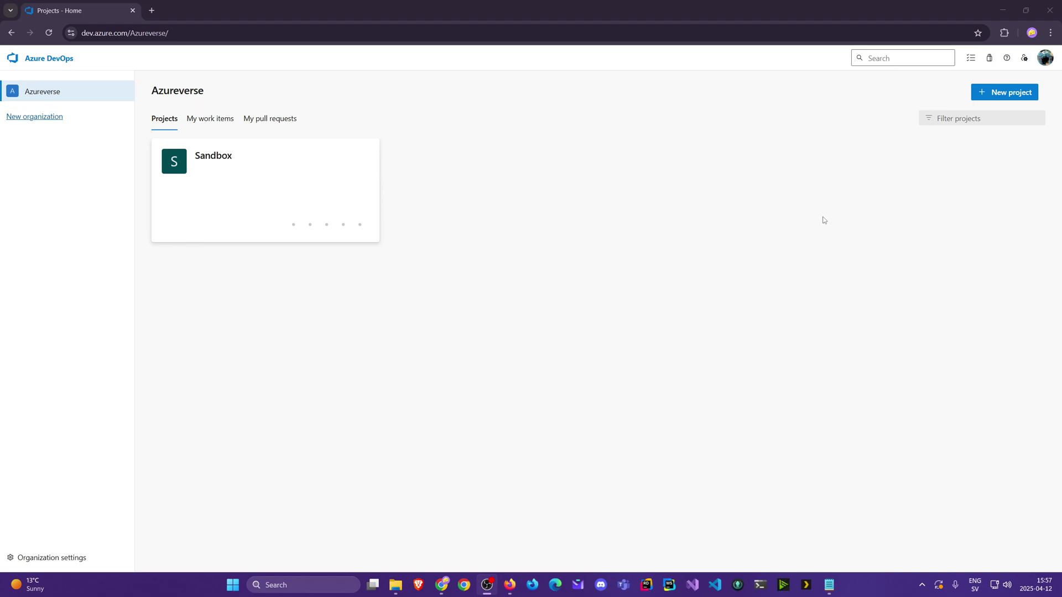
# Switch the interface theme to Dark in the user settings
pyautogui.click(1025, 58)
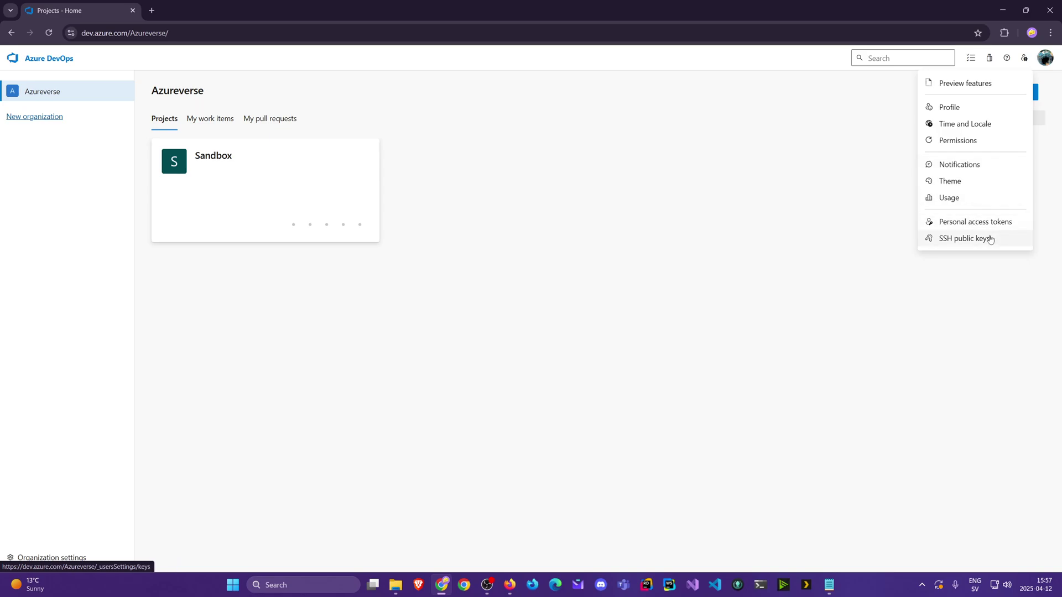
pyautogui.click(960, 182)
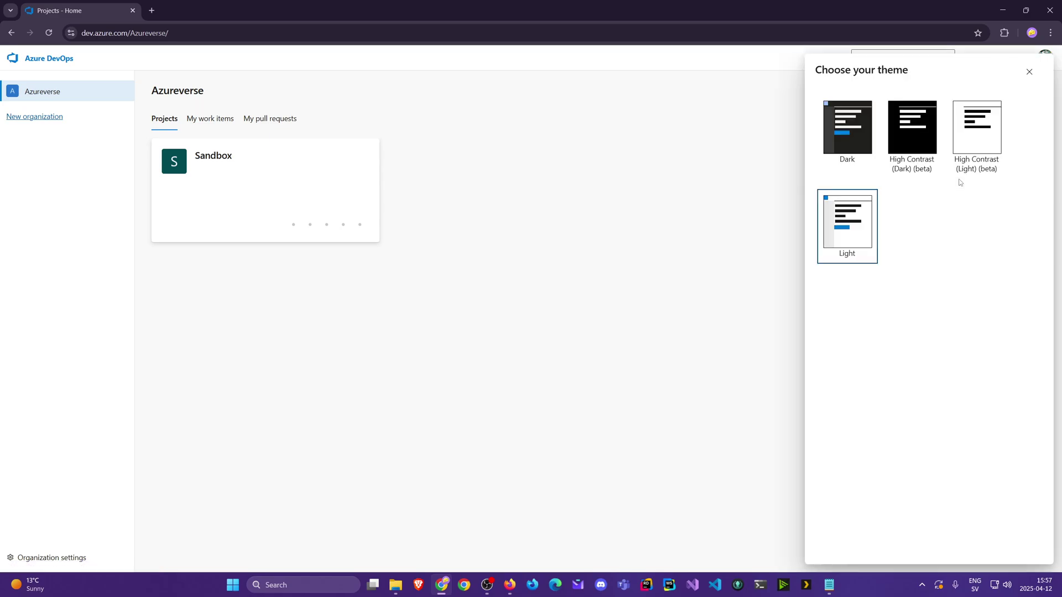
pyautogui.click(843, 123)
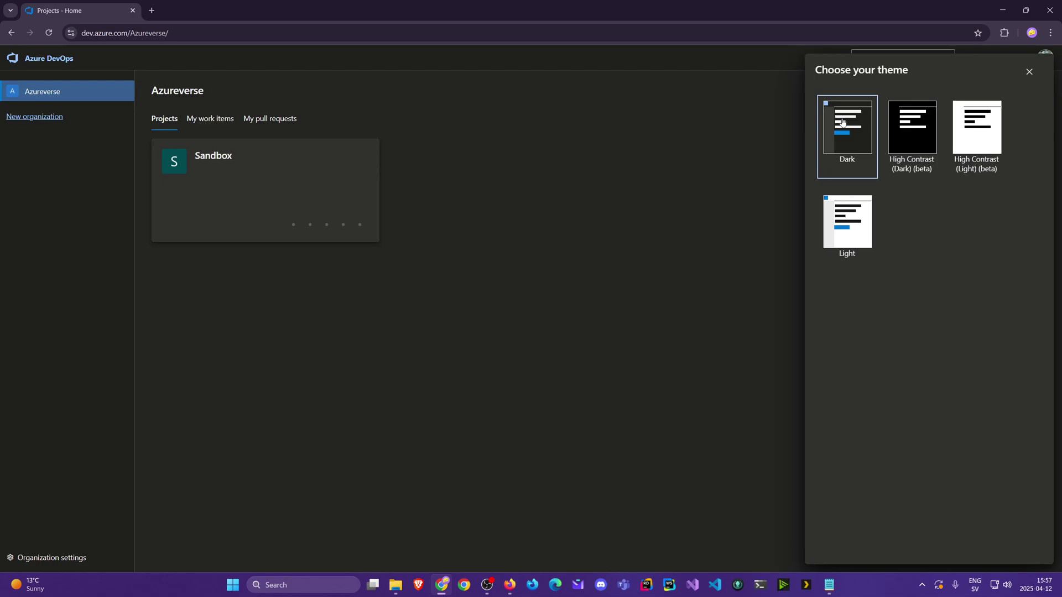
pyautogui.click(1030, 74)
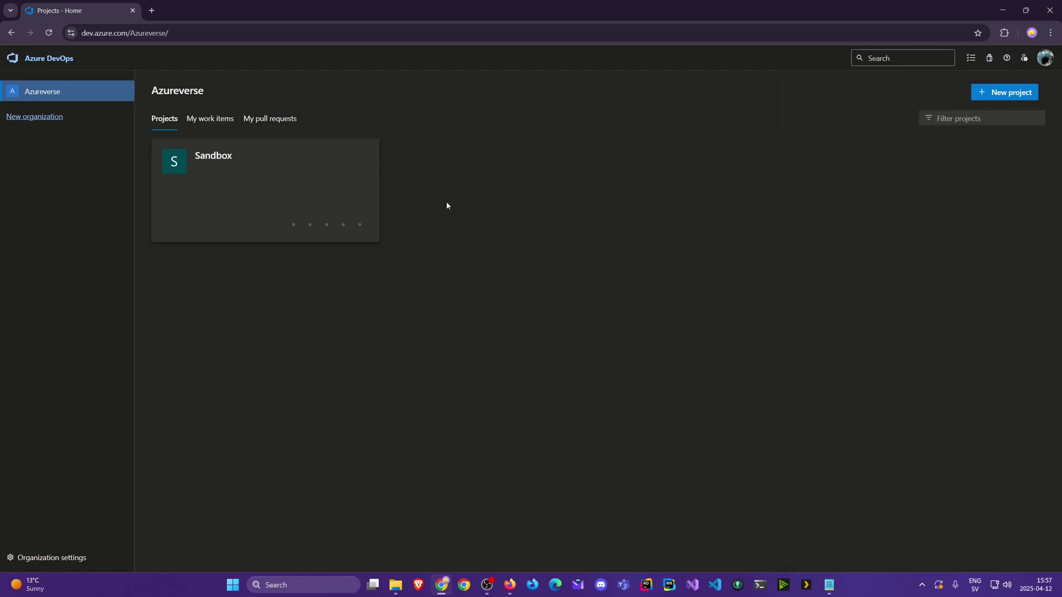
# Open the Sandbox project and go to its Dashboards page
pyautogui.click(219, 159)
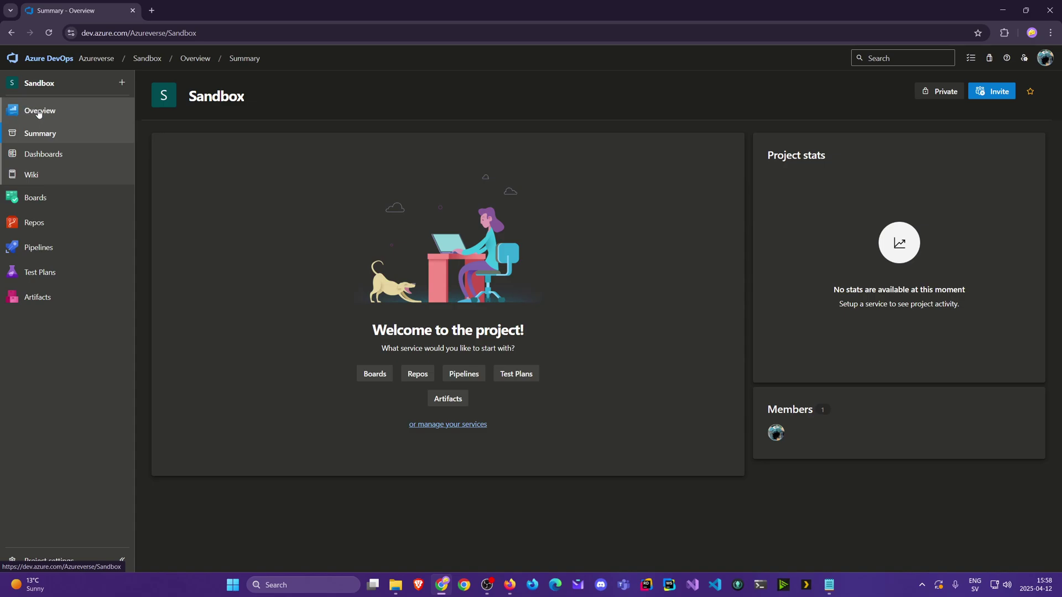
pyautogui.moveTo(39, 198)
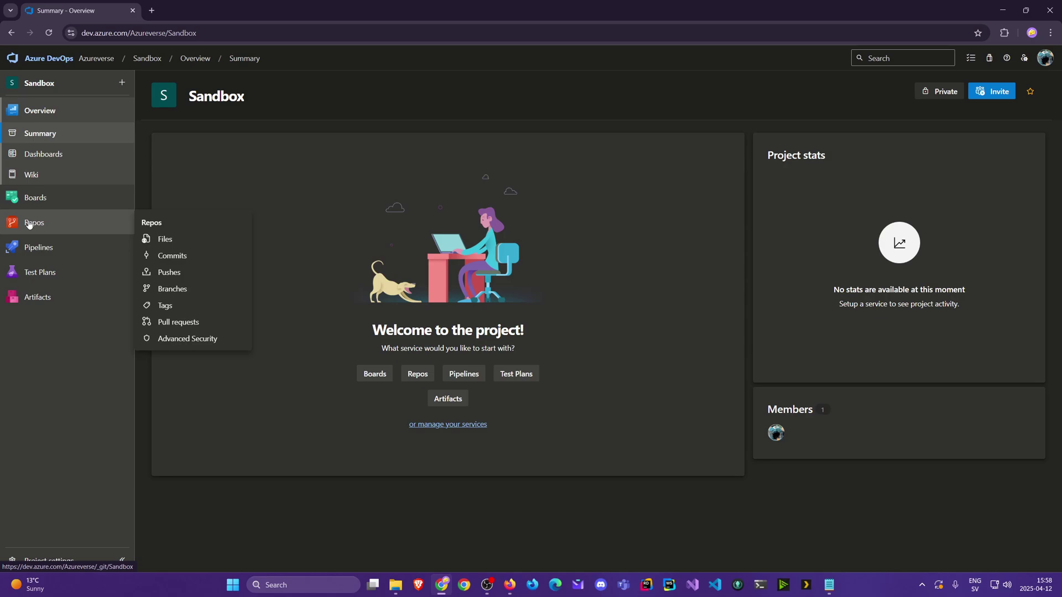
pyautogui.moveTo(46, 252)
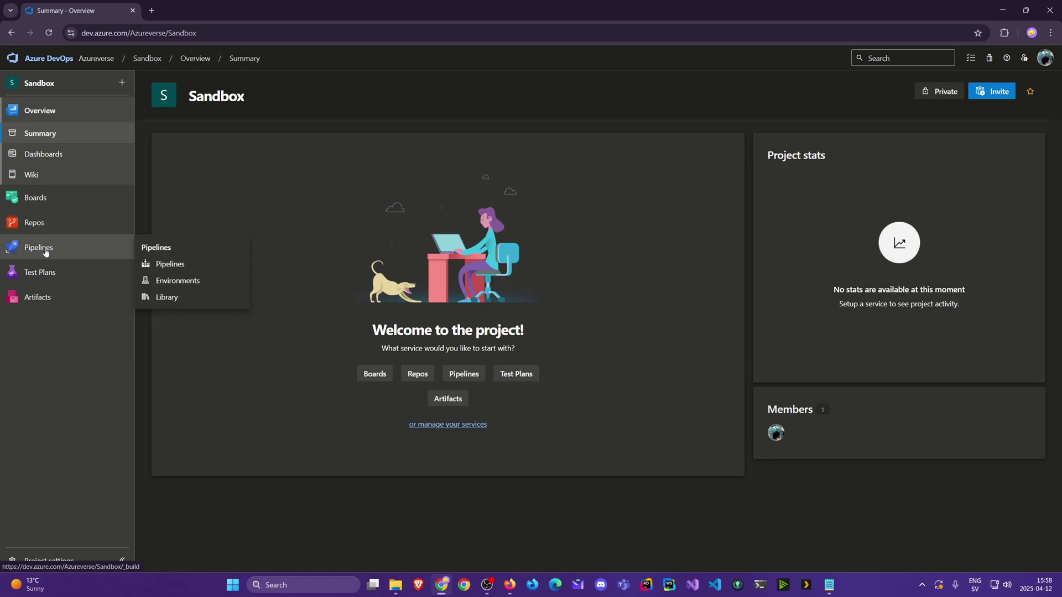
pyautogui.moveTo(60, 274)
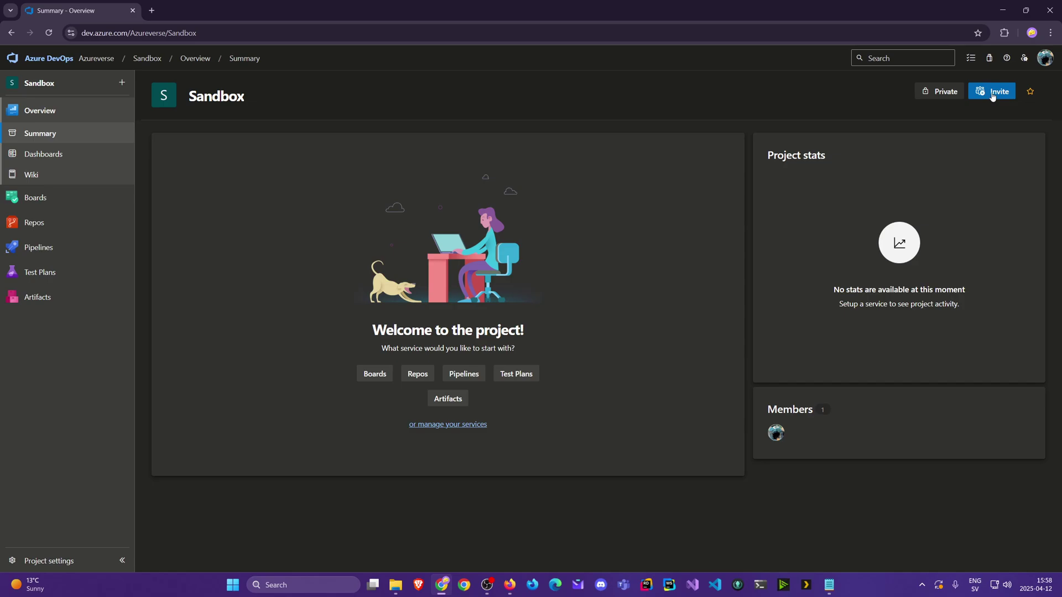
pyautogui.click(48, 157)
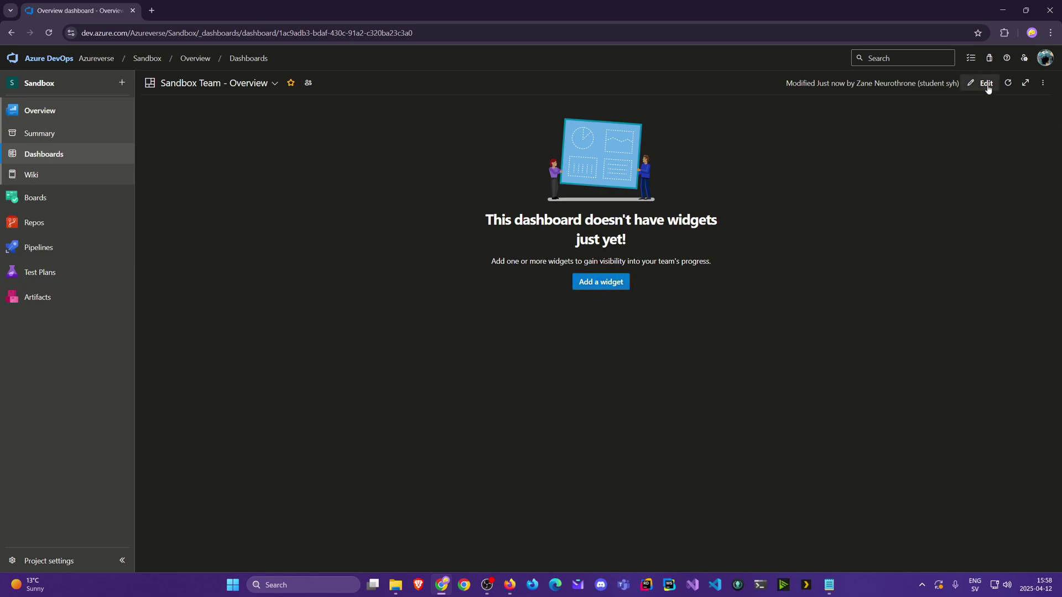
# Add the Assigned to Me widget to the upper-left cells of the empty team dashboard and finish editing
pyautogui.click(592, 284)
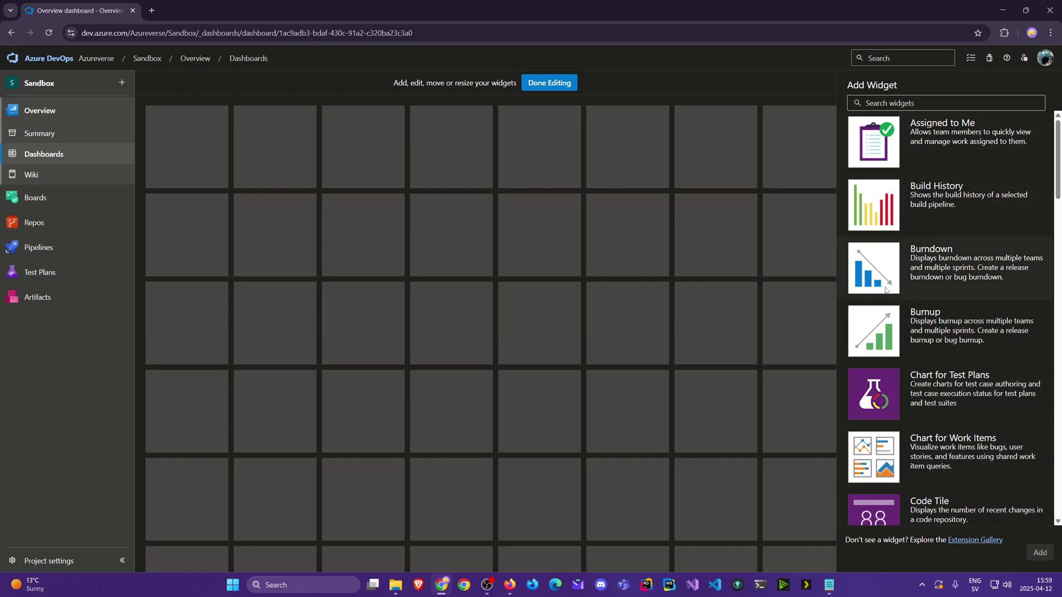
pyautogui.click(884, 156)
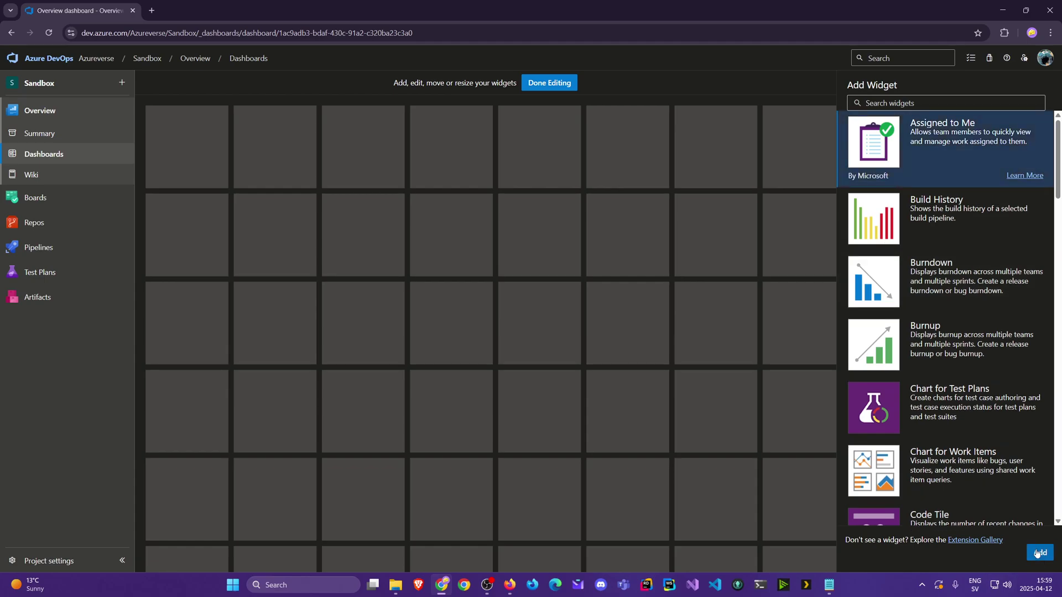
pyautogui.moveTo(869, 148); pyautogui.dragTo(166, 135)
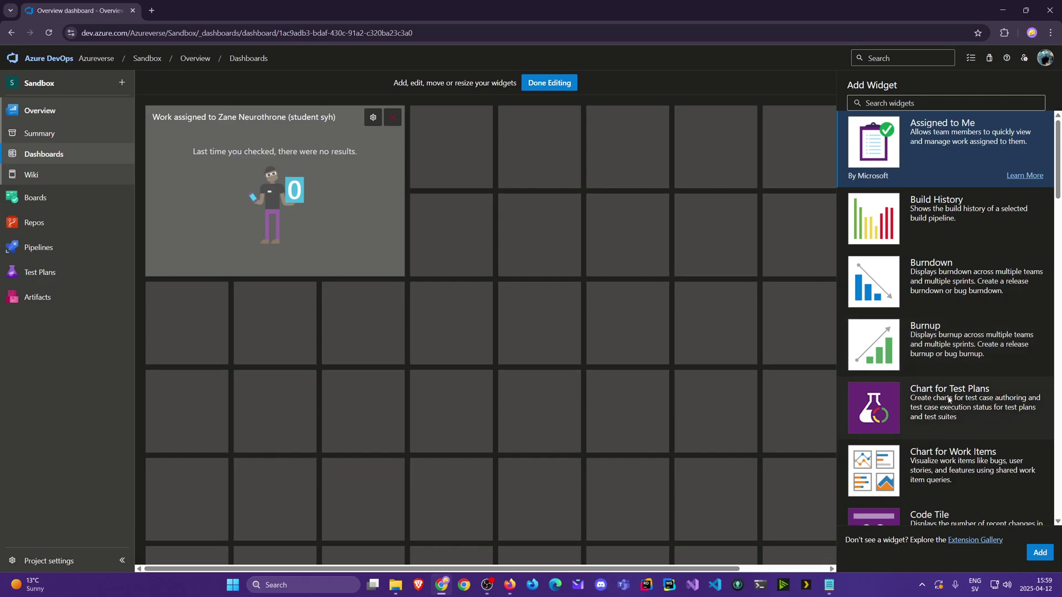
pyautogui.click(539, 83)
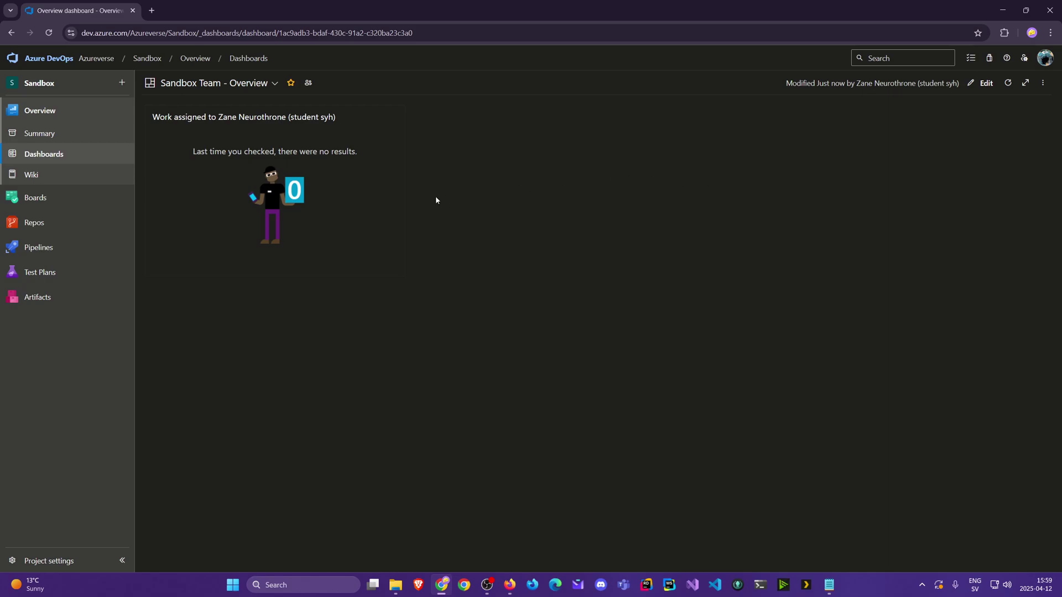
# Create a project wiki for Sandbox and title its first page "Sandbox"
pyautogui.moveTo(402, 198)
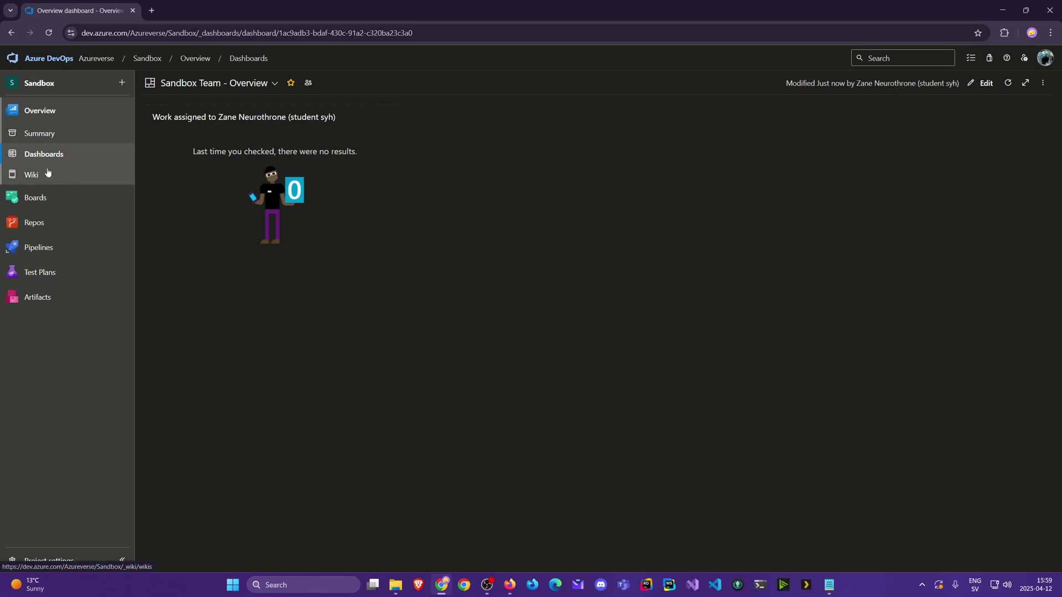
pyautogui.click(30, 174)
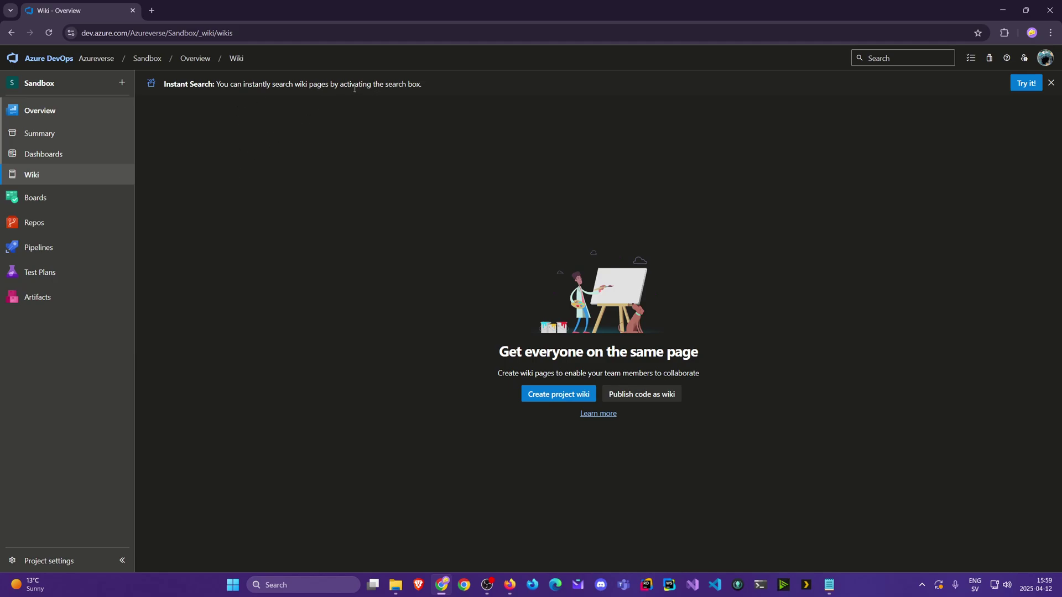
pyautogui.click(548, 395)
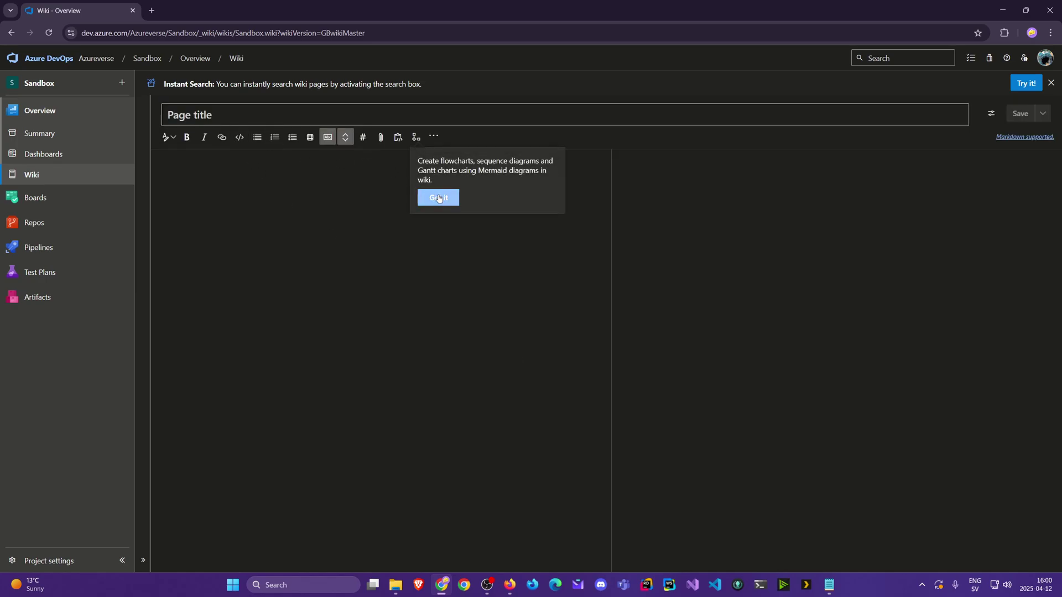
pyautogui.click(439, 197)
pyautogui.write('Sandbox')
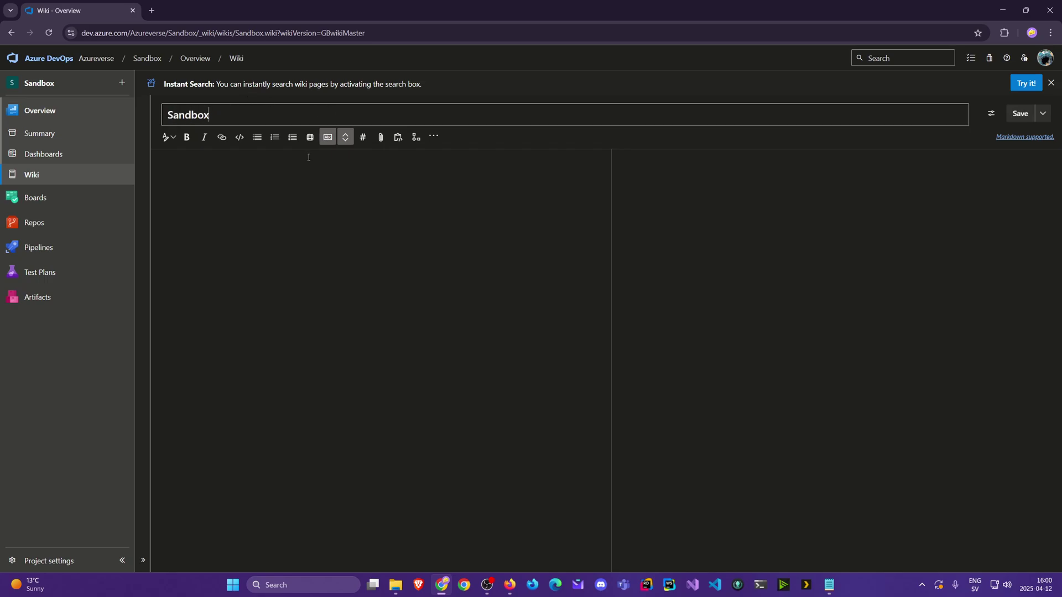
# Write the page body with the heading "# Sandbox" and the line "**Hey** Team!", then save and close the page
pyautogui.press('Tab')
pyautogui.click(284, 173)
pyautogui.write('# ')
pyautogui.write('Sandbox')
pyautogui.write('*Hey**')
pyautogui.write(' Team!')
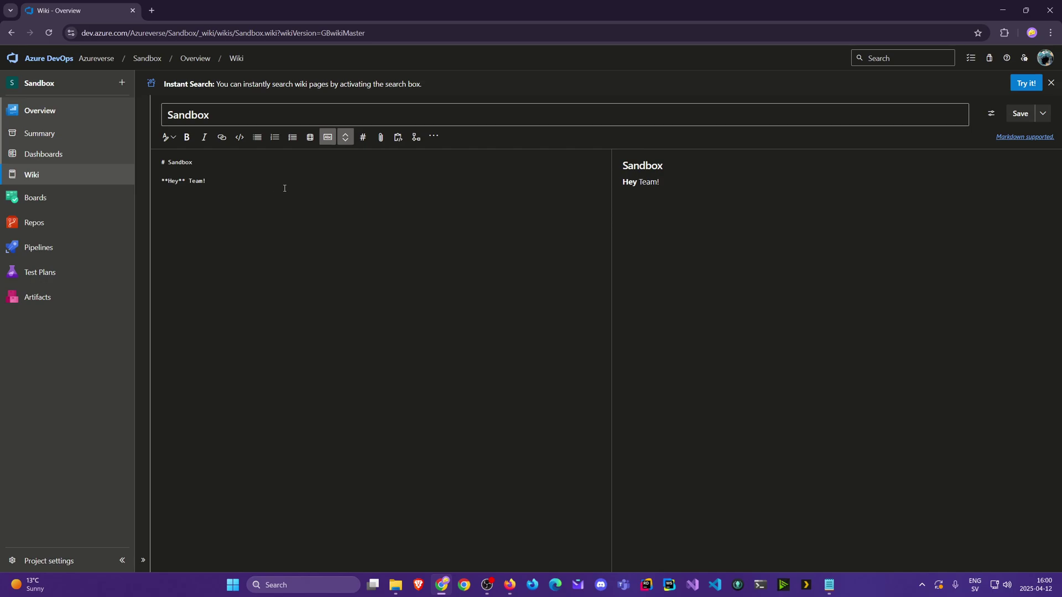
pyautogui.click(1022, 114)
pyautogui.click(983, 114)
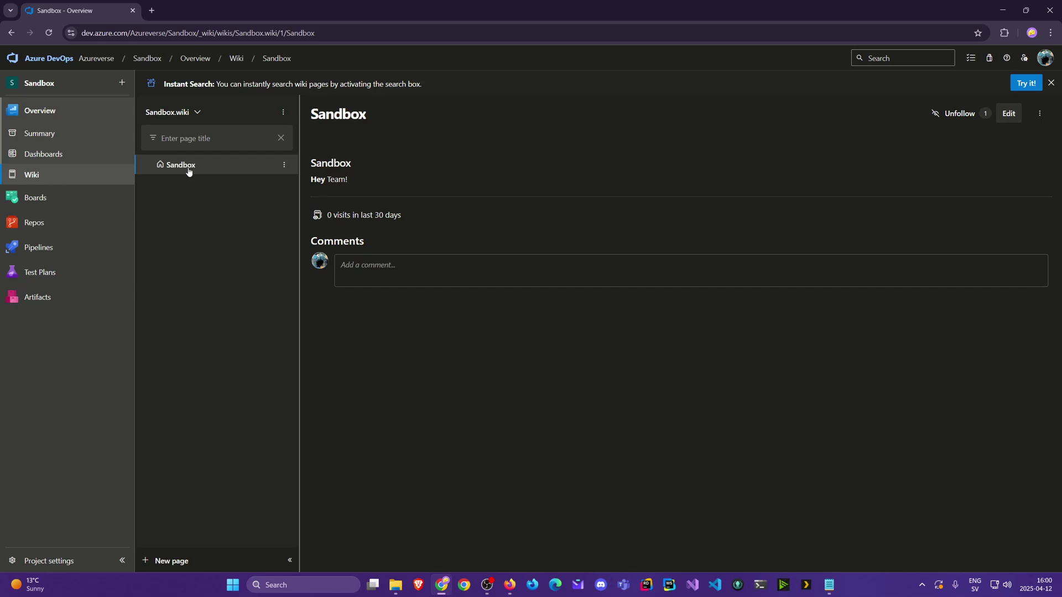
# Add a new empty wiki page titled "Schedule", save it and close the editor
pyautogui.click(169, 561)
pyautogui.write('Schedule')
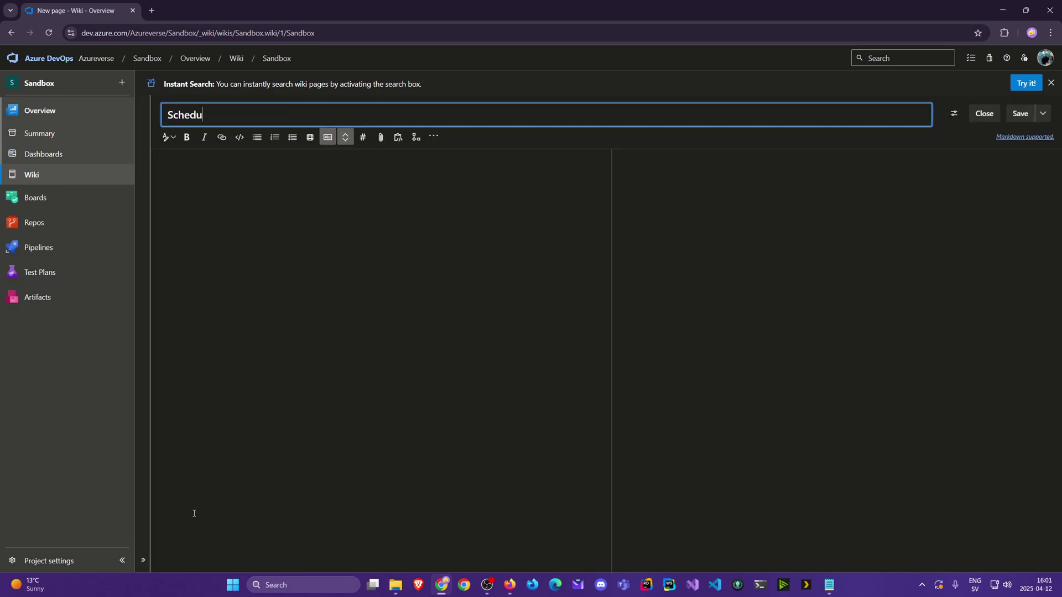
pyautogui.click(1020, 114)
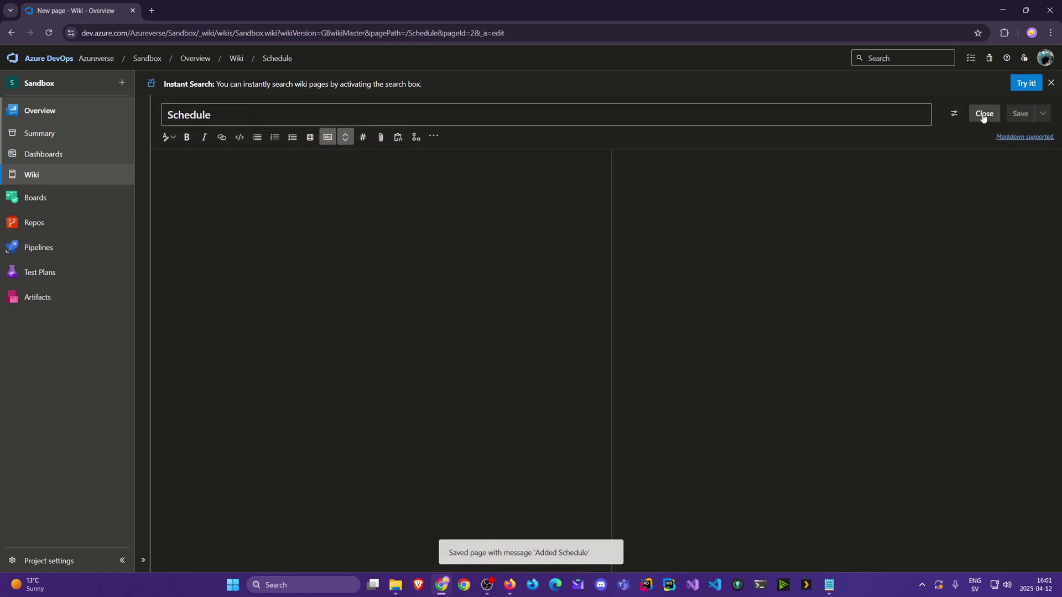
pyautogui.click(984, 113)
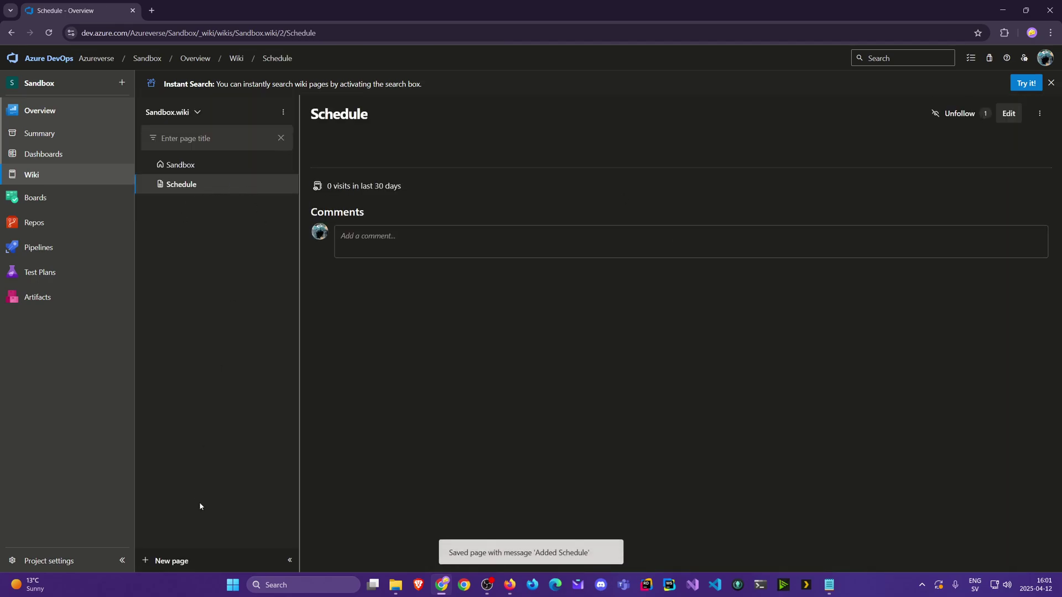
# Add a new empty wiki page titled "Team Meetings", save it and close the editor
pyautogui.click(173, 562)
pyautogui.write('Tea')
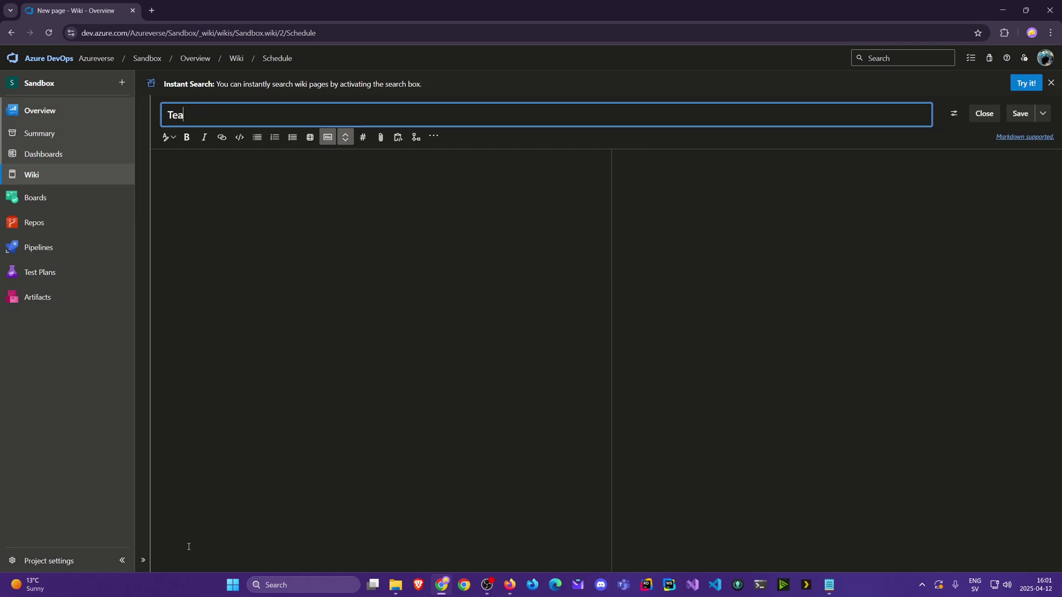
pyautogui.write('m Meetings')
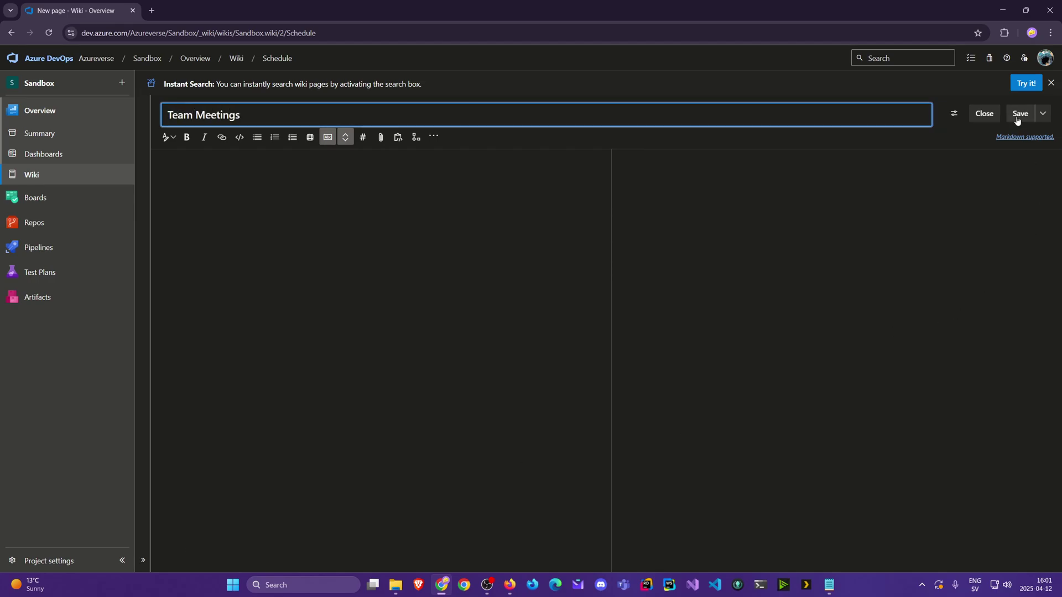
pyautogui.click(1018, 115)
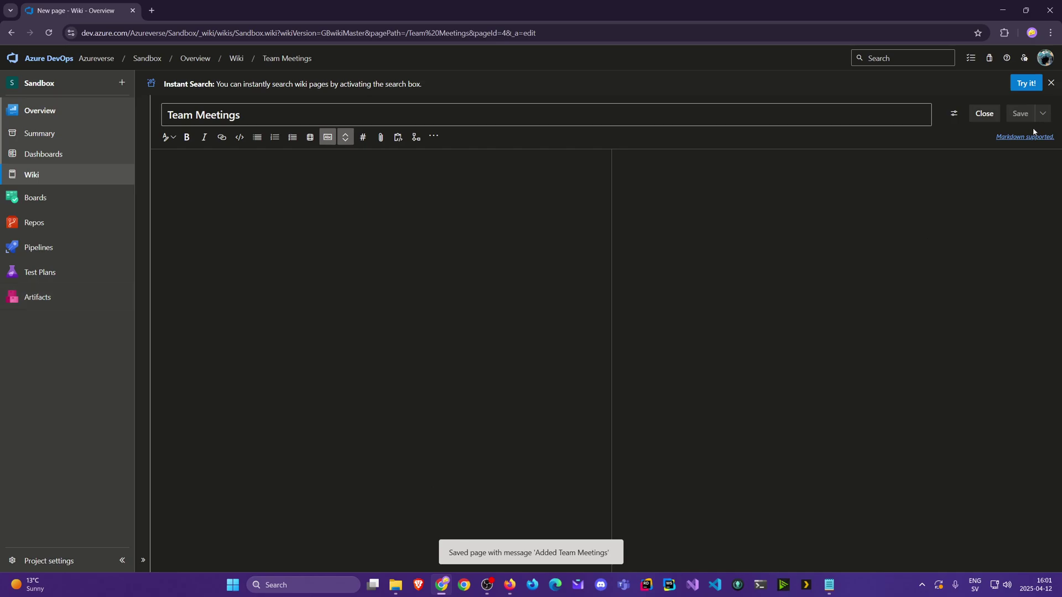
pyautogui.click(984, 114)
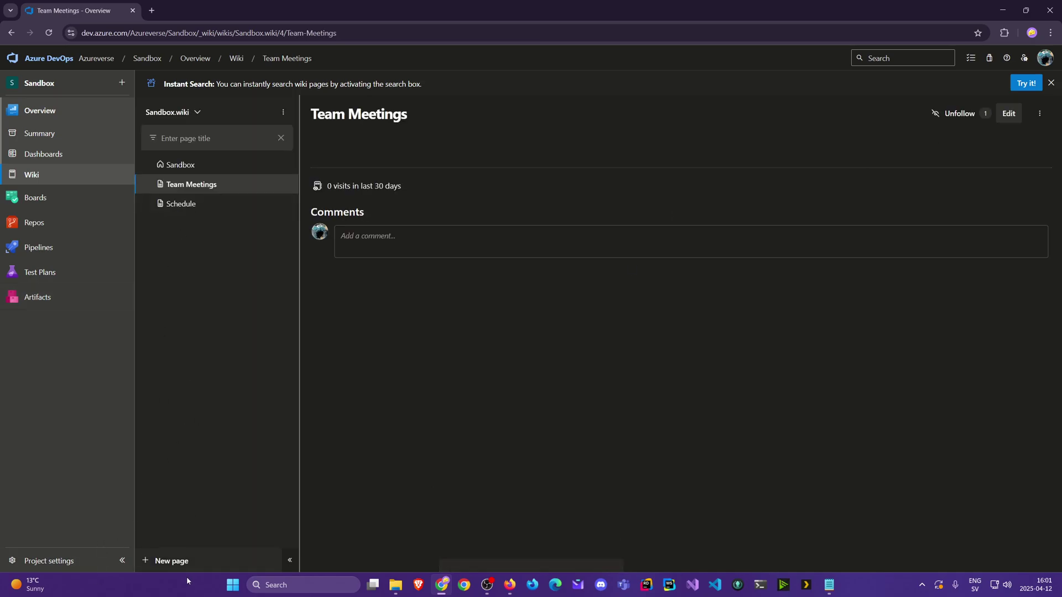
# Add and save an empty wiki page titled "Client Meetings", and move the Schedule page directly below the Sandbox page
pyautogui.click(188, 561)
pyautogui.write('Clie')
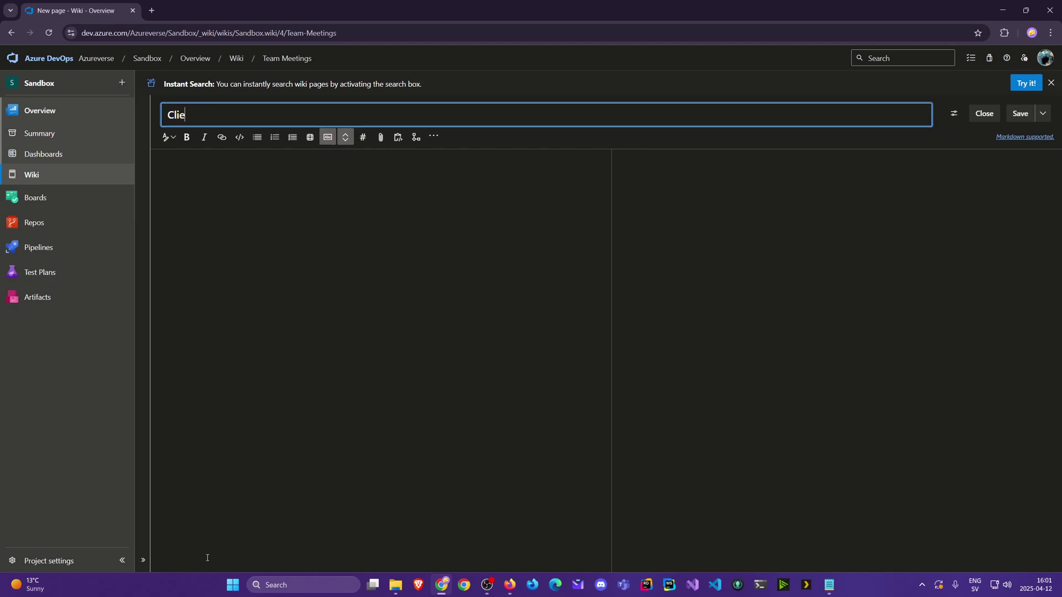
pyautogui.write('nt Meetings')
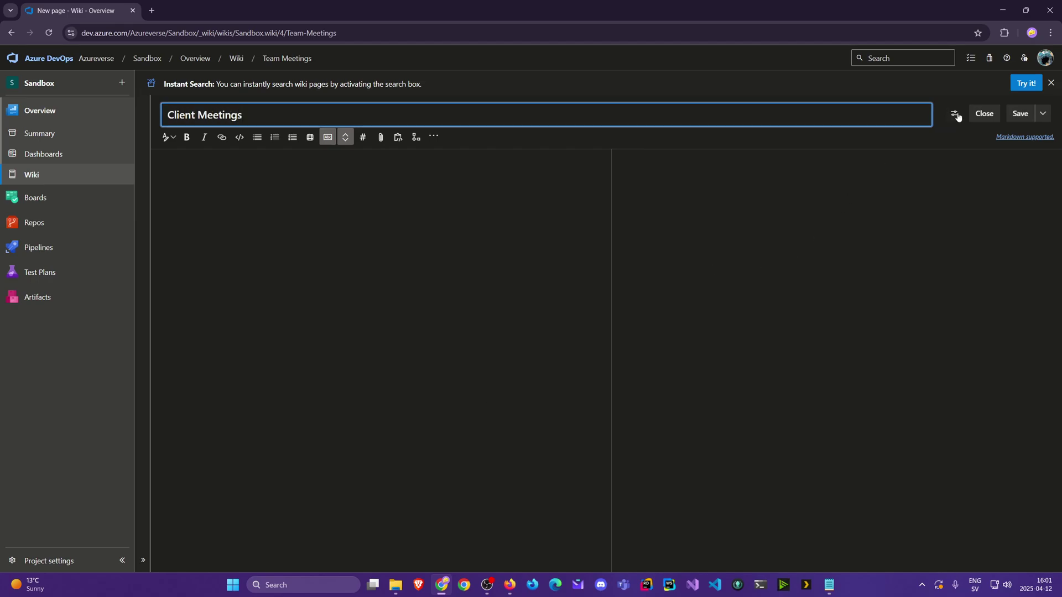
pyautogui.click(1019, 113)
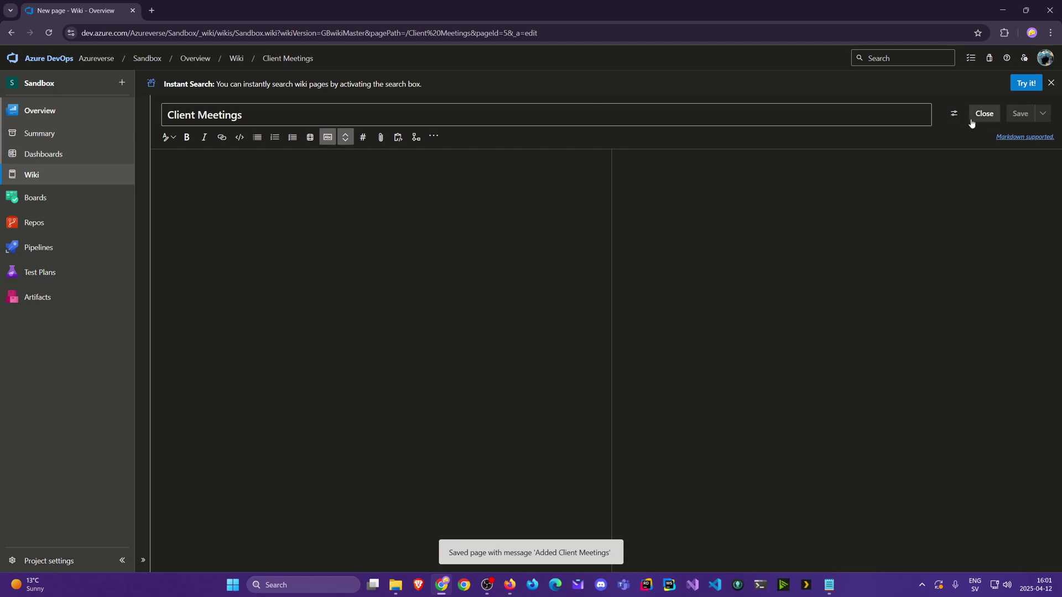
pyautogui.click(972, 120)
pyautogui.moveTo(201, 224); pyautogui.dragTo(193, 178)
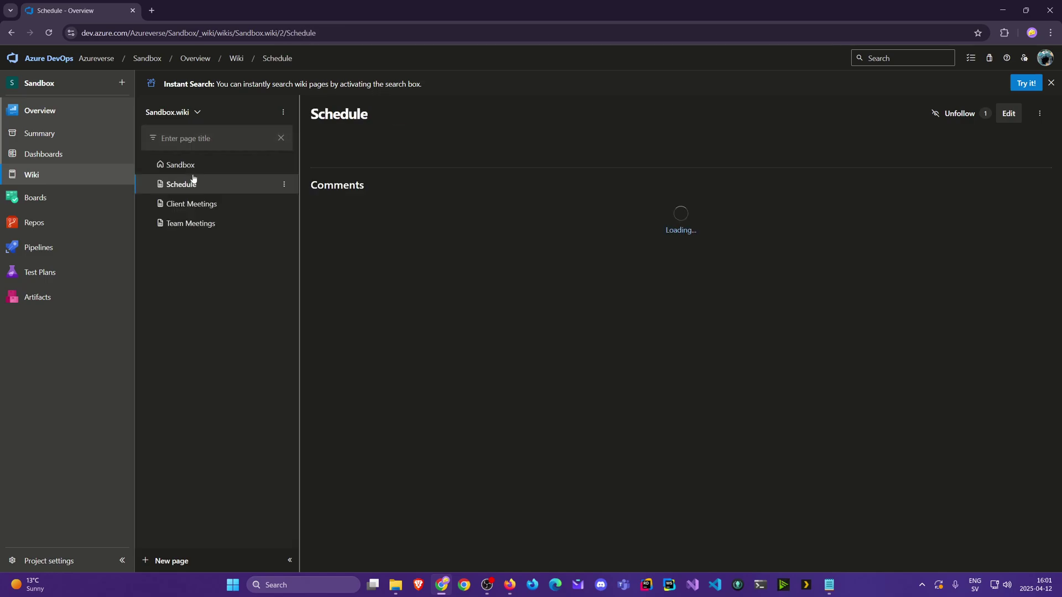
# Add an empty sub-page titled "2025-04-11" under Client Meetings, save it and close the editor
pyautogui.click(284, 209)
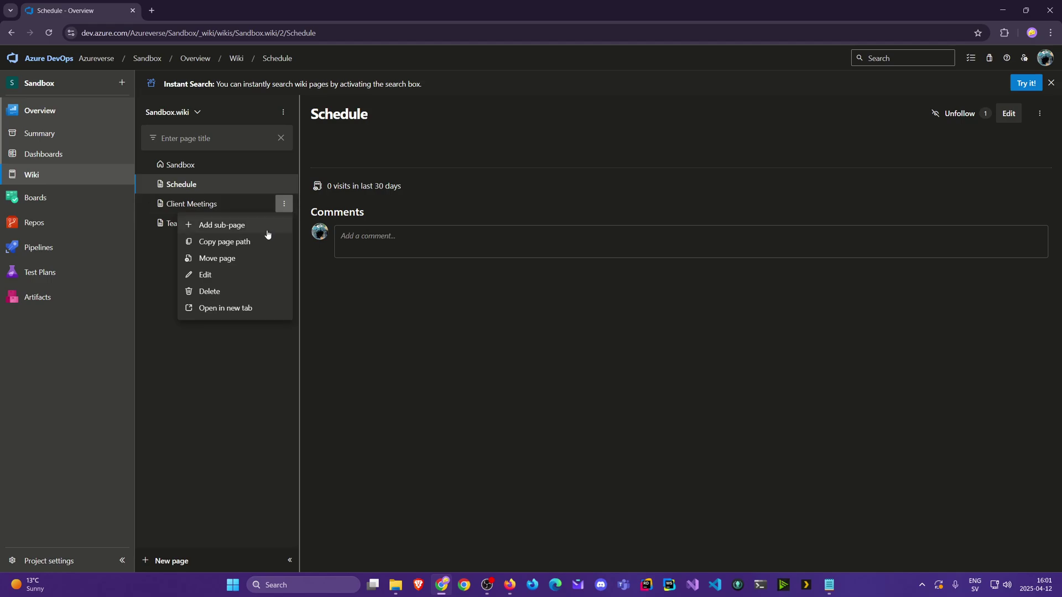
pyautogui.click(246, 231)
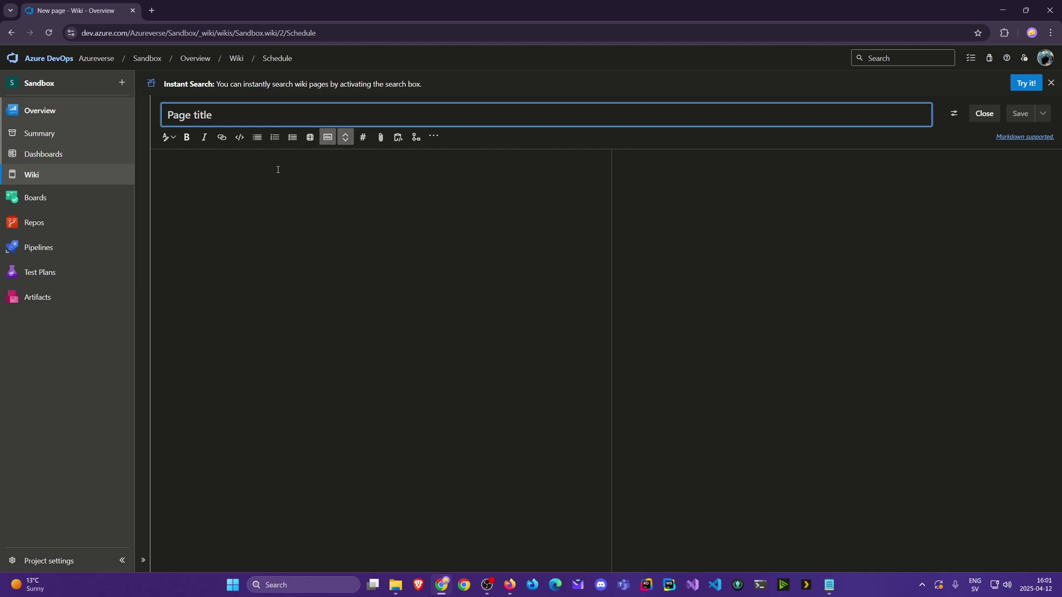
pyautogui.write('2025')
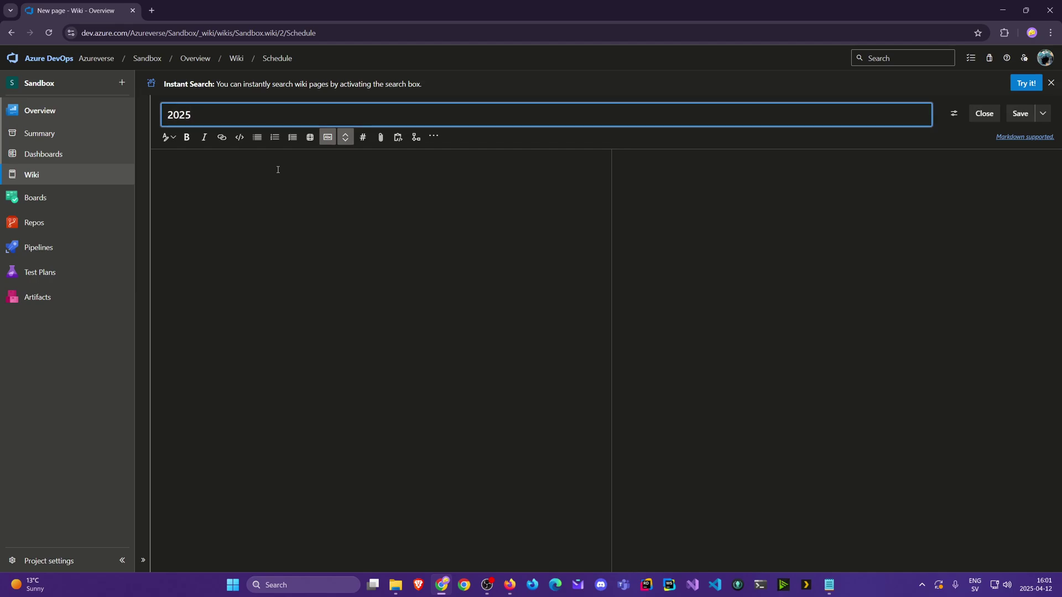
pyautogui.write('-04-11')
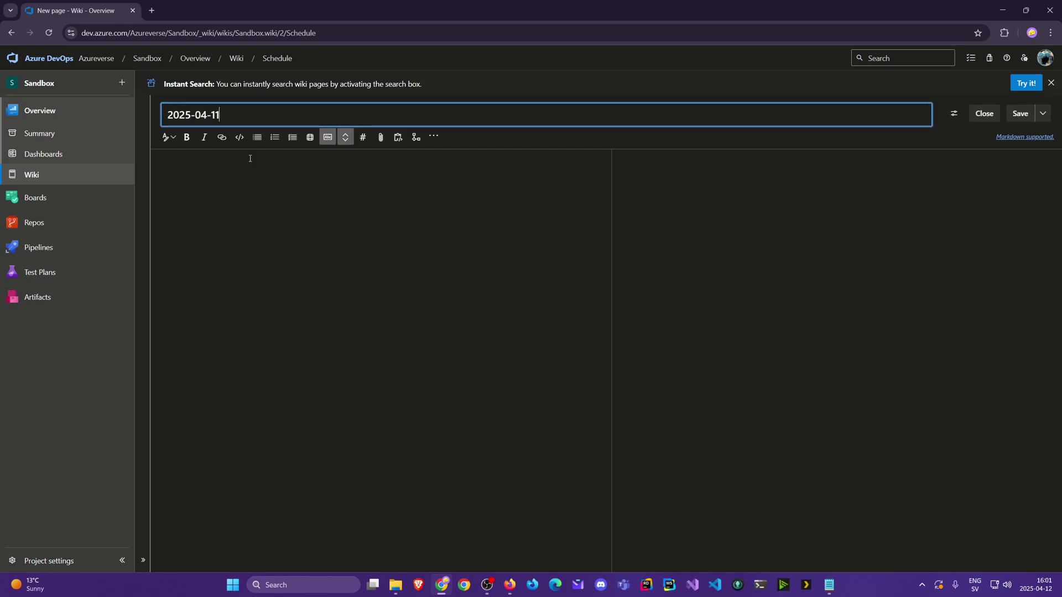
pyautogui.click(1017, 114)
pyautogui.click(985, 114)
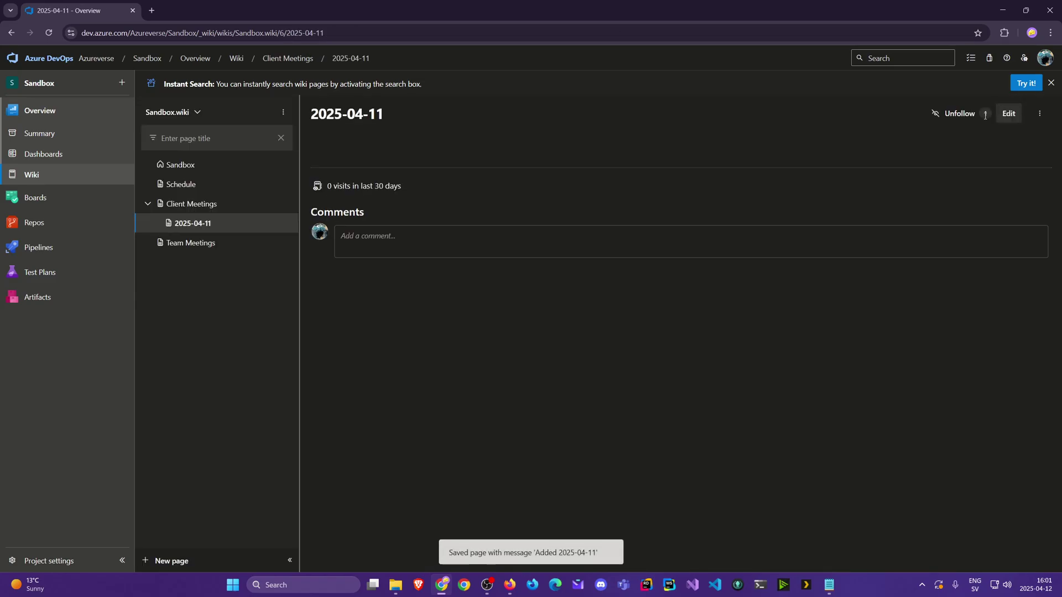
# Collapse and re-expand the Client Meetings page in the wiki tree and view its available page actions
pyautogui.click(148, 206)
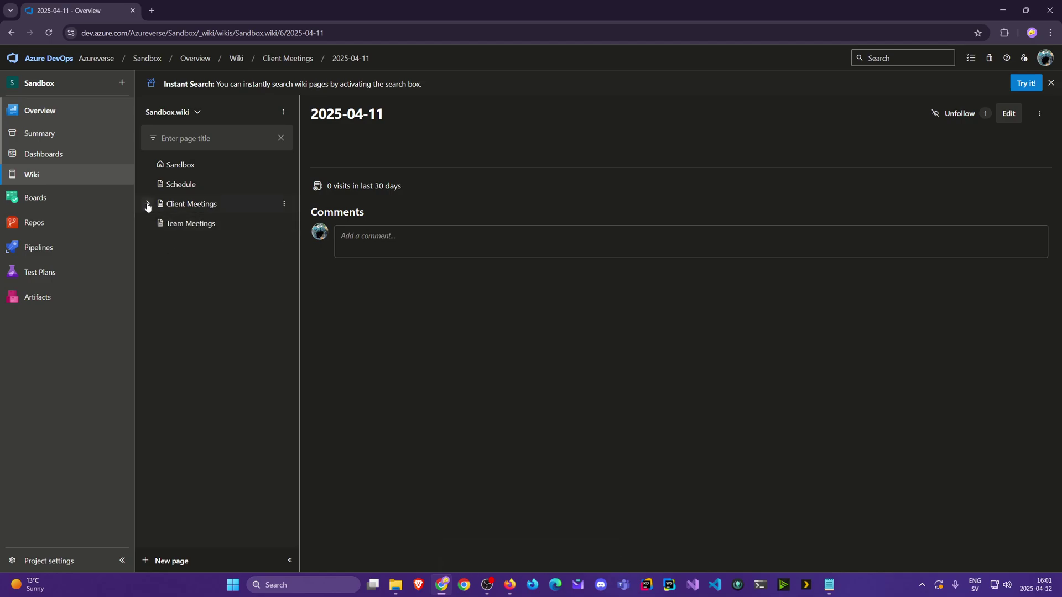
pyautogui.click(147, 206)
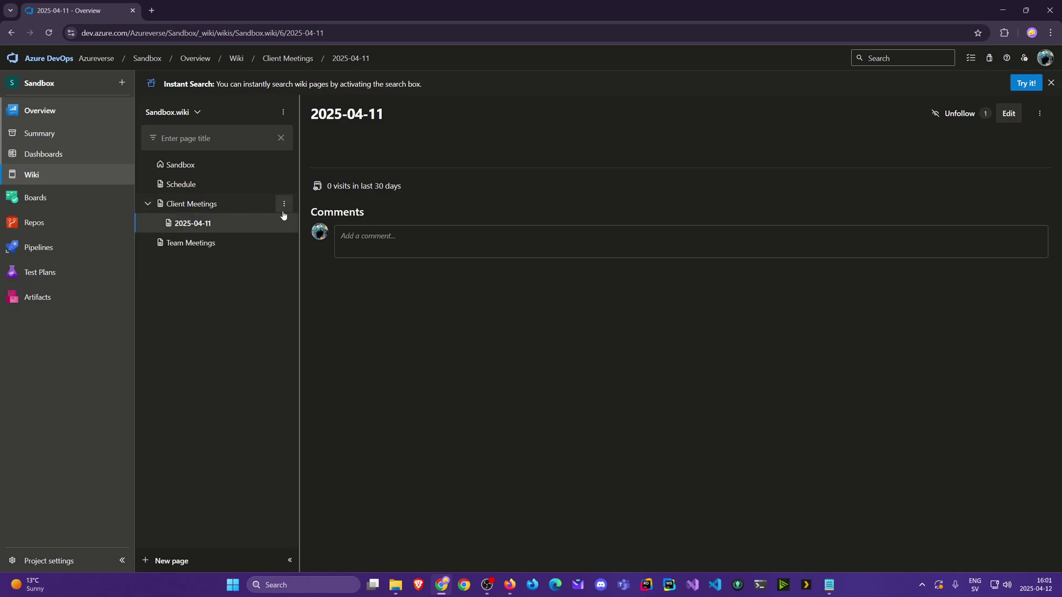
pyautogui.click(283, 205)
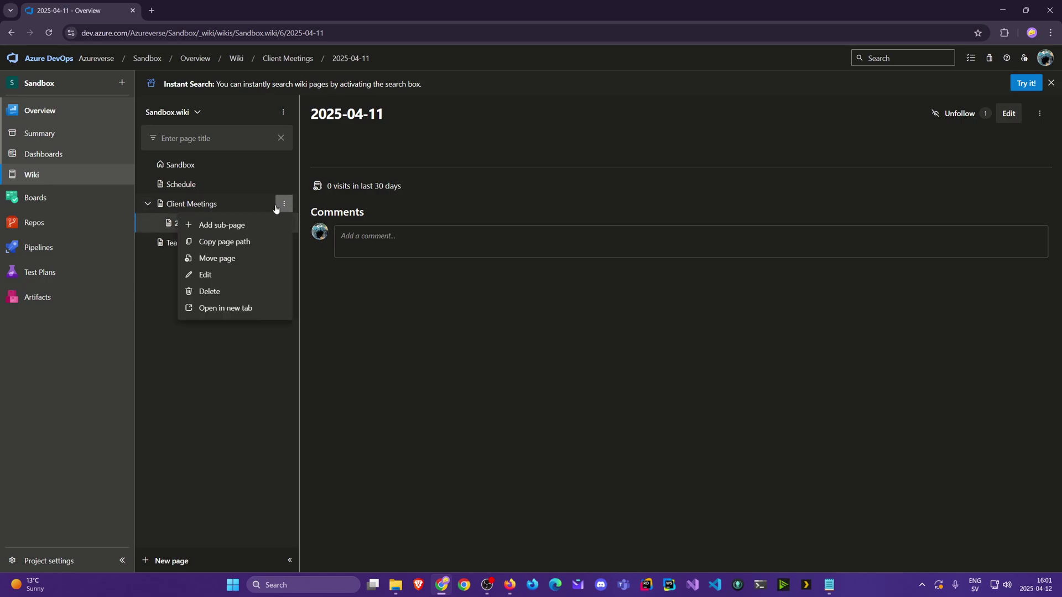
pyautogui.click(214, 247)
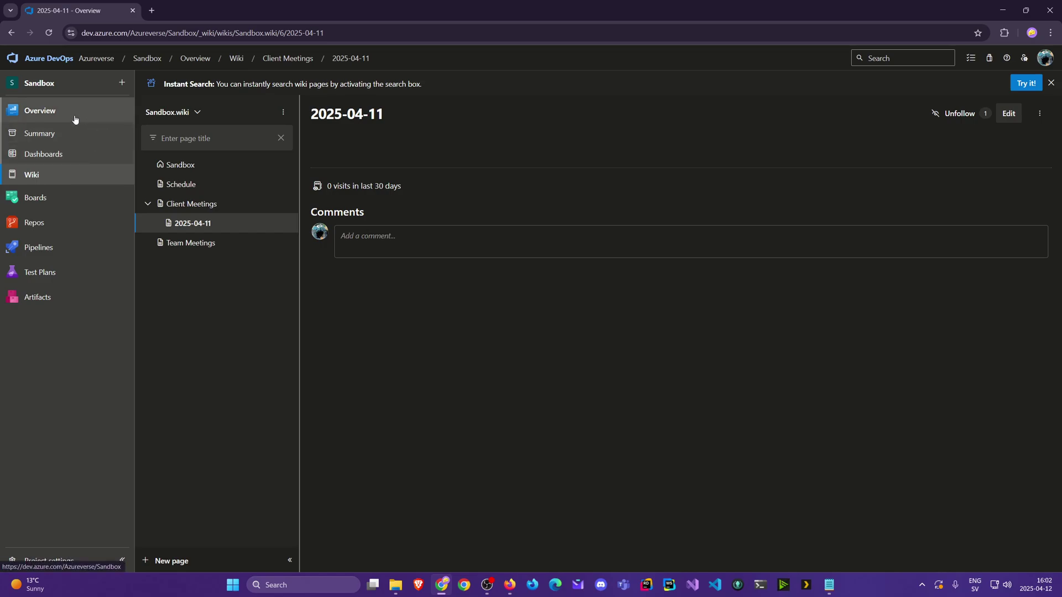
# Open the Sandbox project's work items, dismiss the Boards welcome message and view the work item types available for creation
pyautogui.click(55, 197)
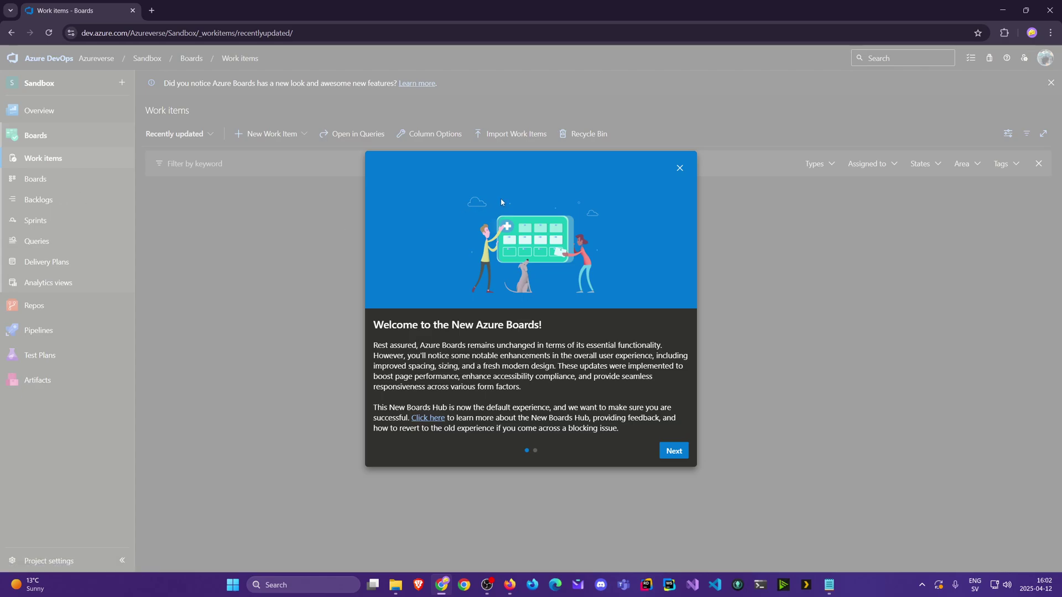
pyautogui.click(679, 170)
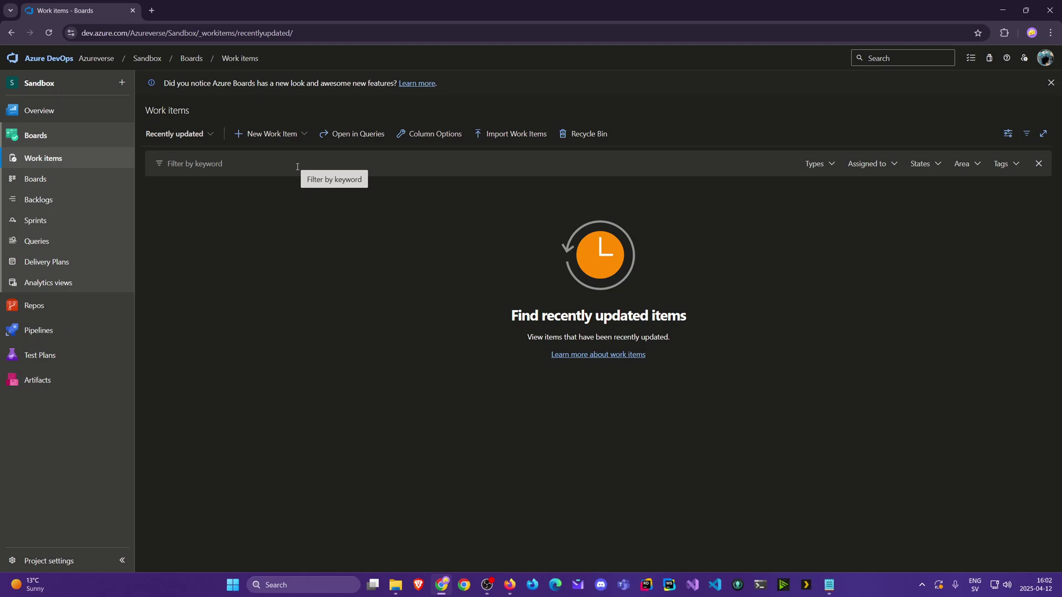
pyautogui.click(304, 135)
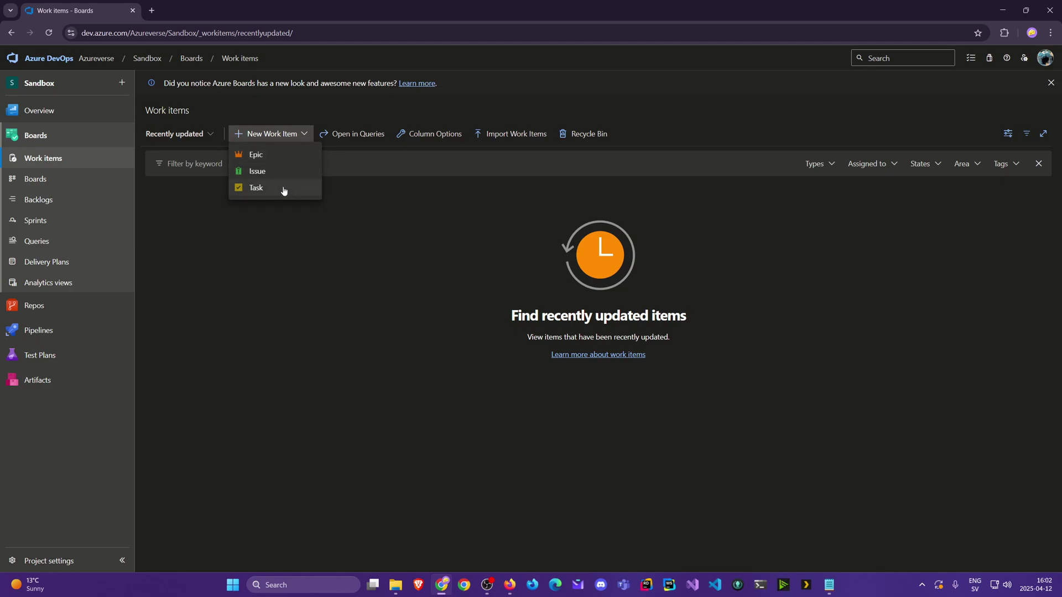
pyautogui.click(303, 135)
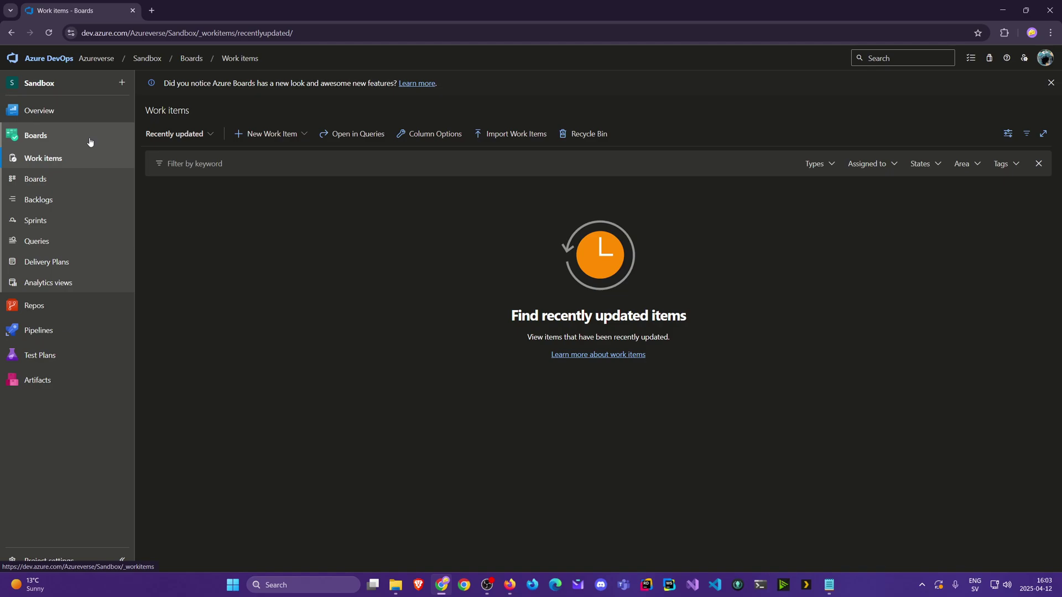
# Open the files page of the Sandbox repository and view the options for switching, creating, importing and managing repositories
pyautogui.moveTo(89, 302)
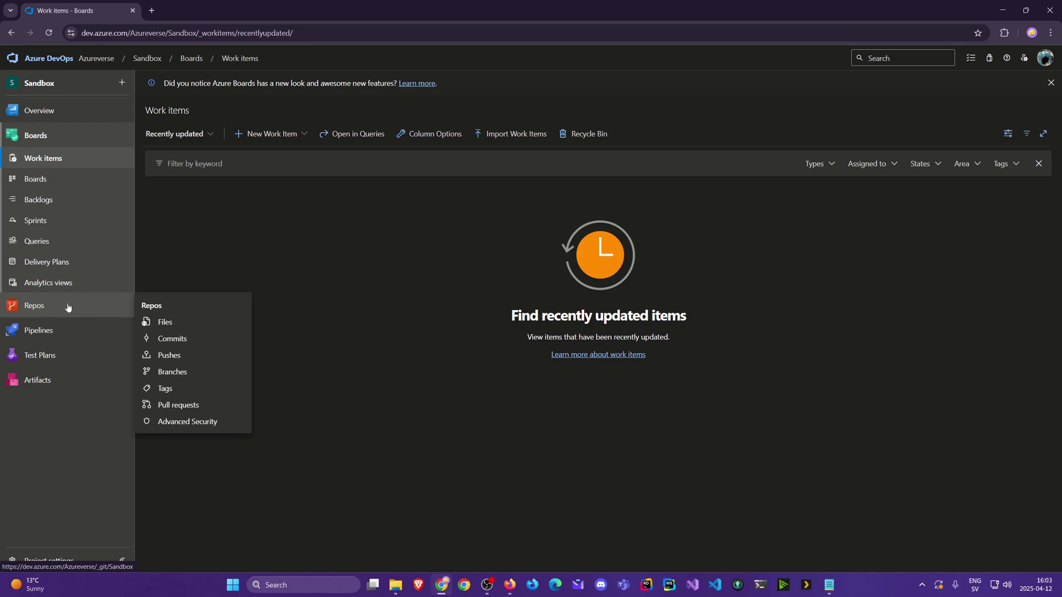
pyautogui.click(67, 307)
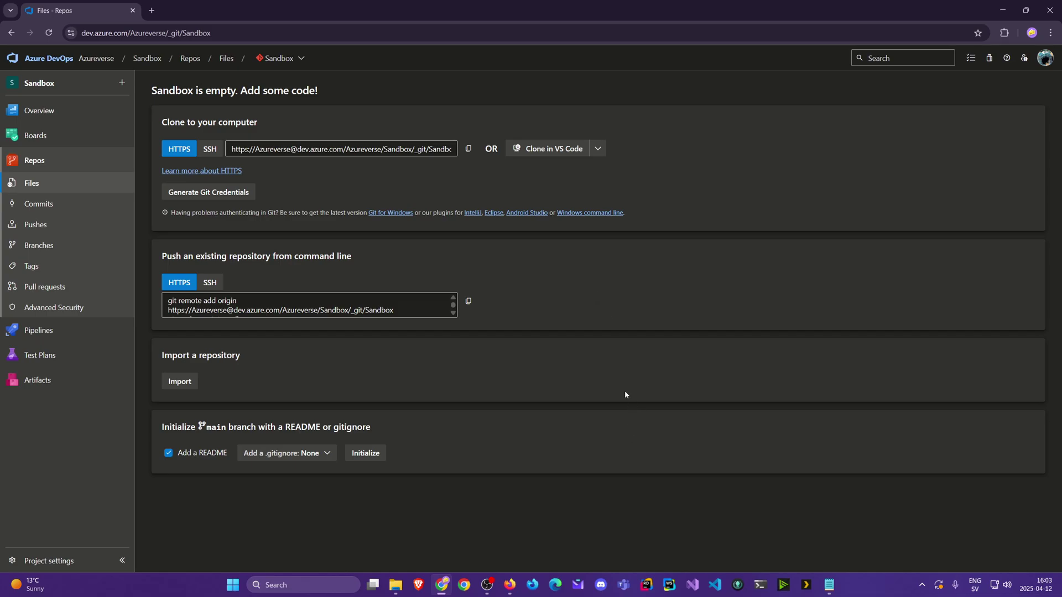
pyautogui.click(299, 59)
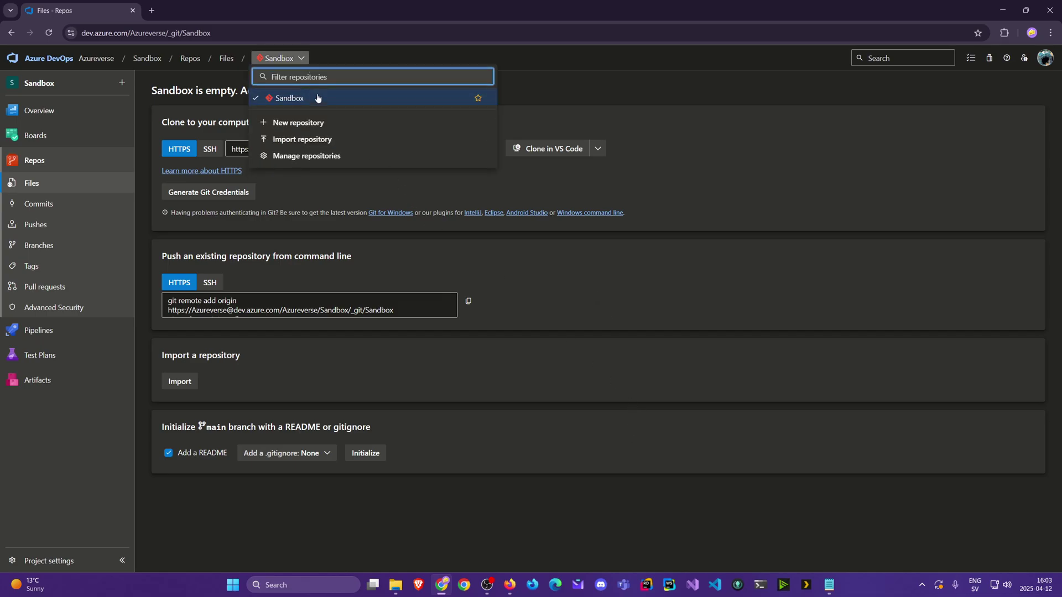
pyautogui.click(580, 300)
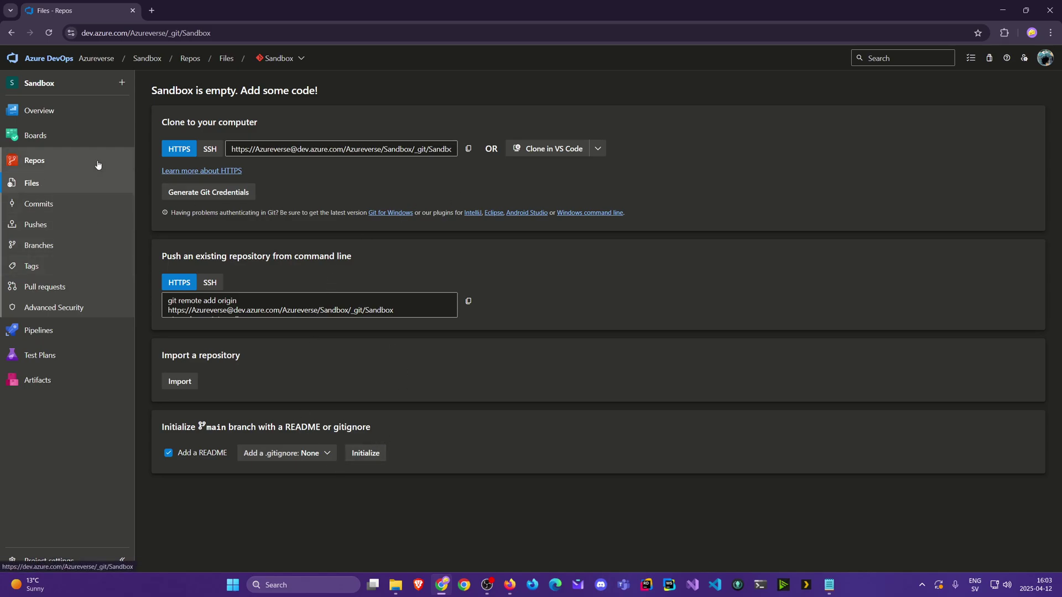
# Open the Sandbox project's Pipelines page and preview the subpages of the neighbouring services
pyautogui.moveTo(55, 360)
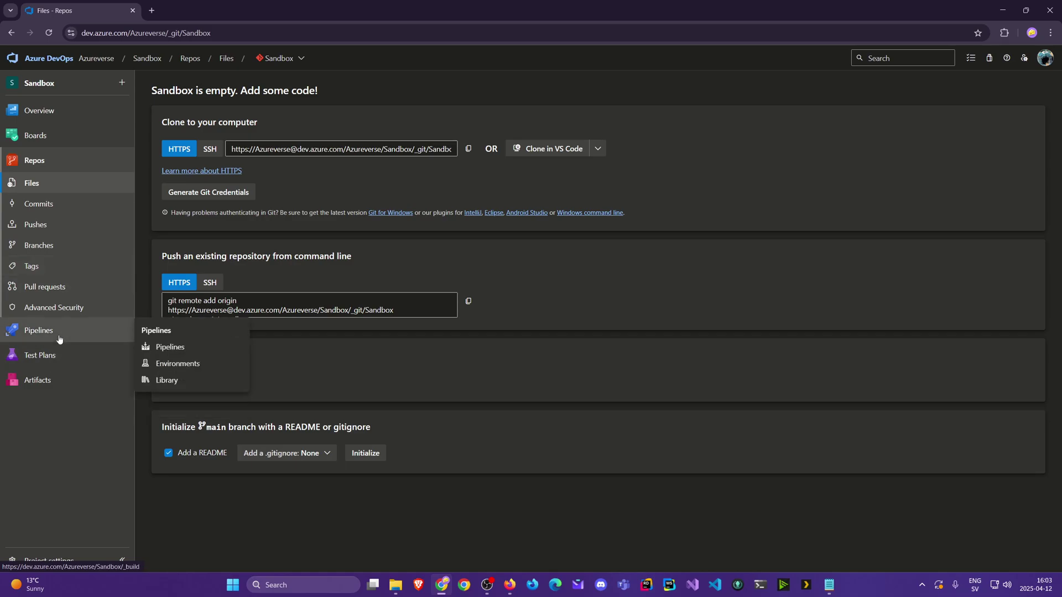
pyautogui.click(59, 339)
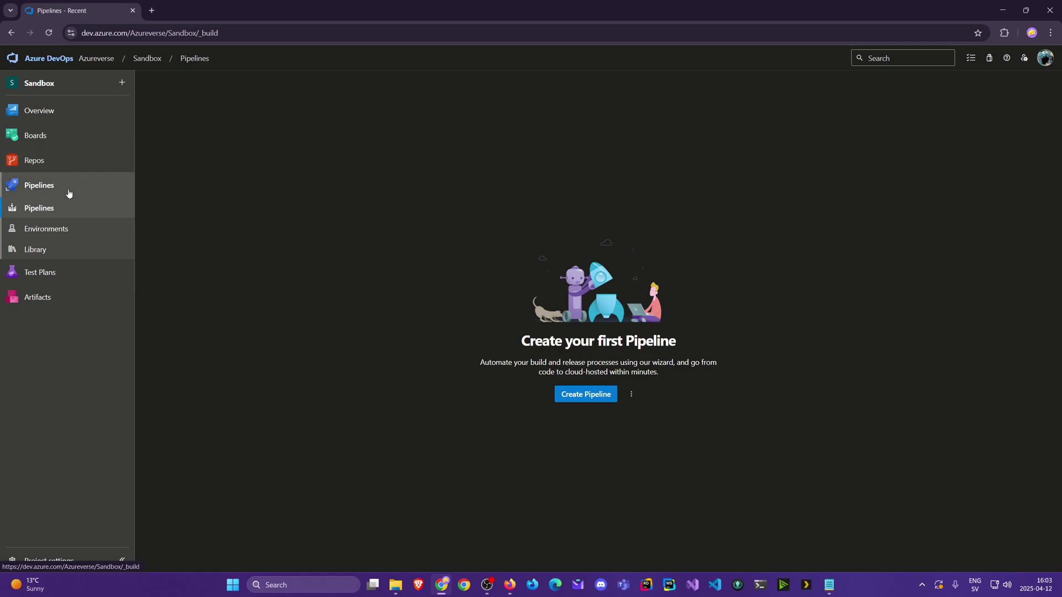
pyautogui.moveTo(99, 158)
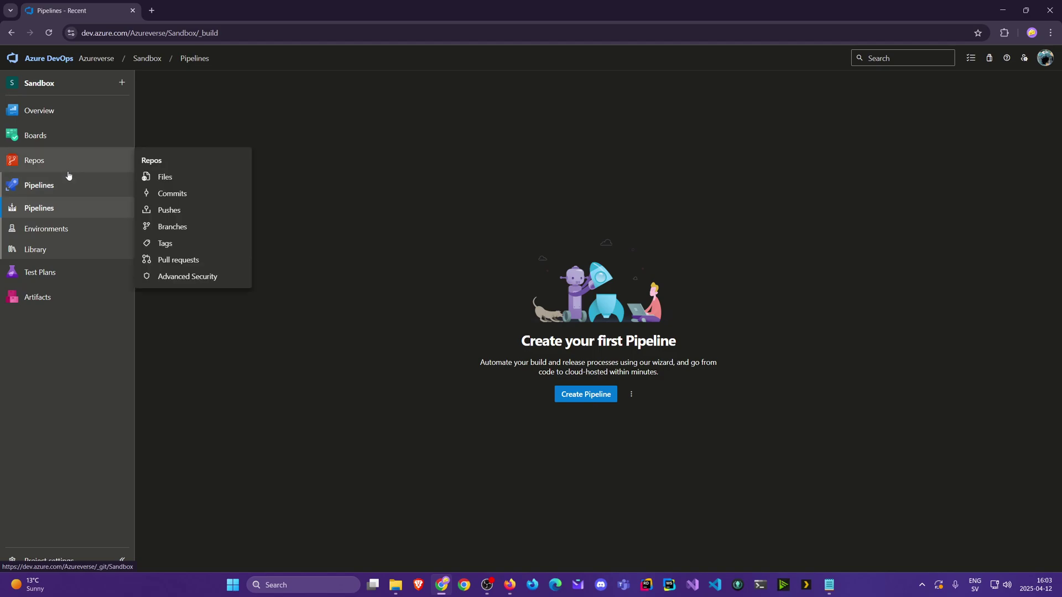
pyautogui.moveTo(71, 273)
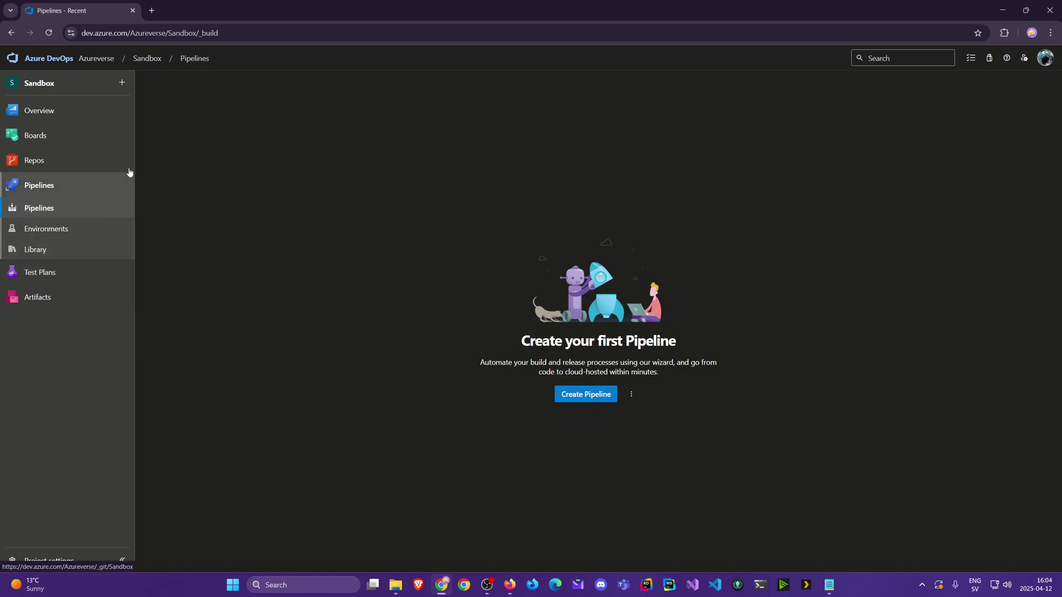
# Go back to the Azureverse organization's project list and start a new project named "Cloud Cadets"
pyautogui.click(78, 144)
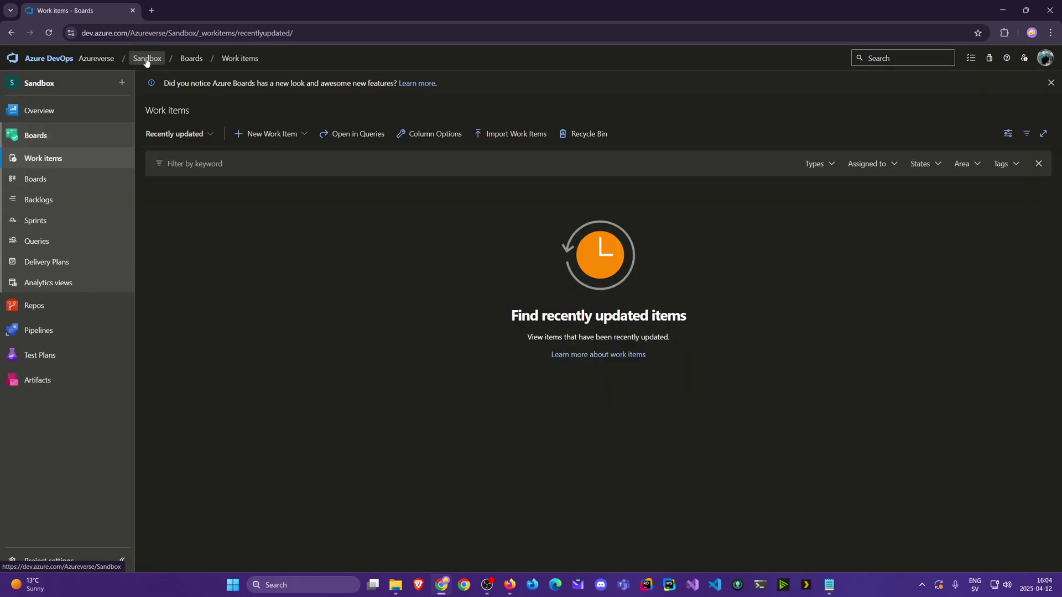
pyautogui.click(107, 59)
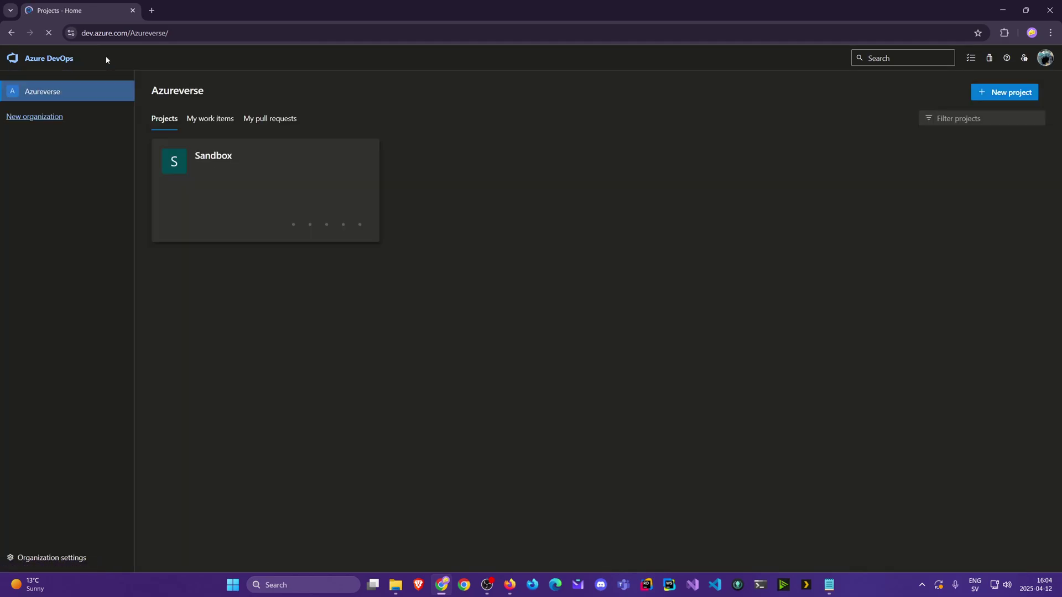
pyautogui.click(990, 94)
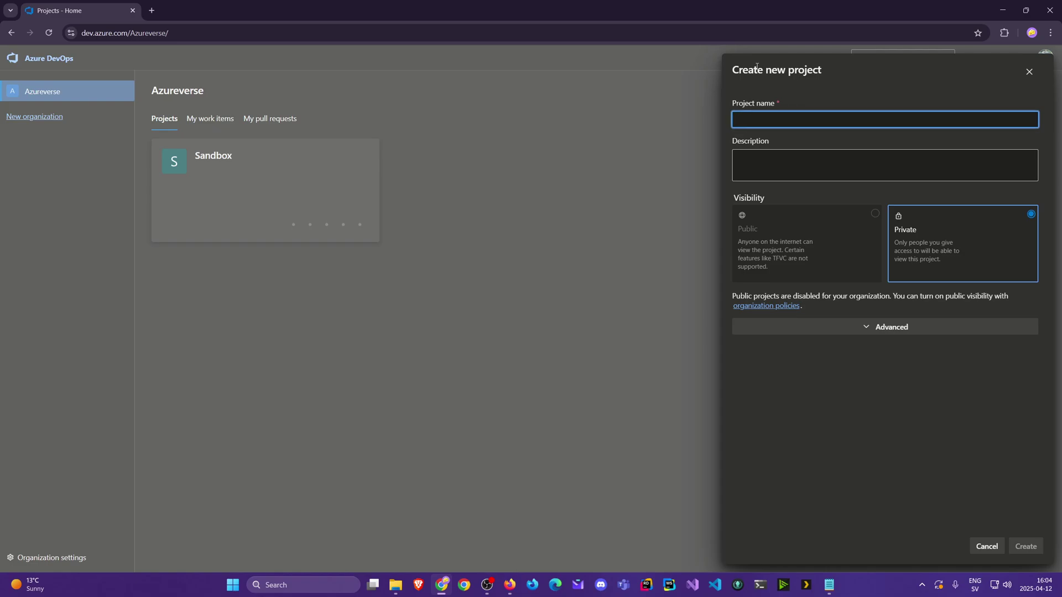
pyautogui.write('Clo')
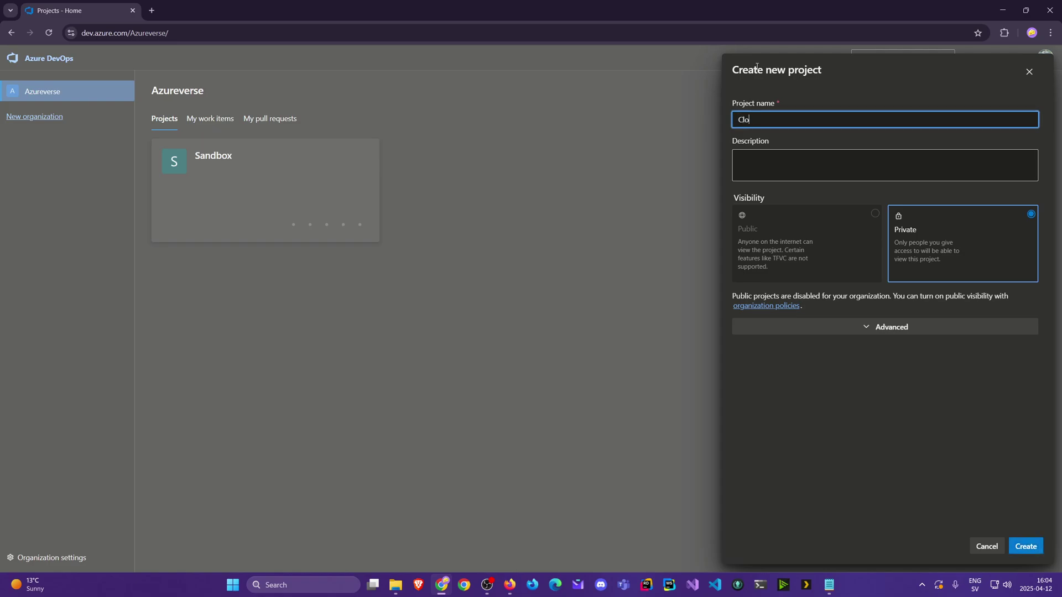
pyautogui.write('ud Cadets')
# Review the version control choices, set the new project's work item process to Agile and create the project
pyautogui.click(865, 331)
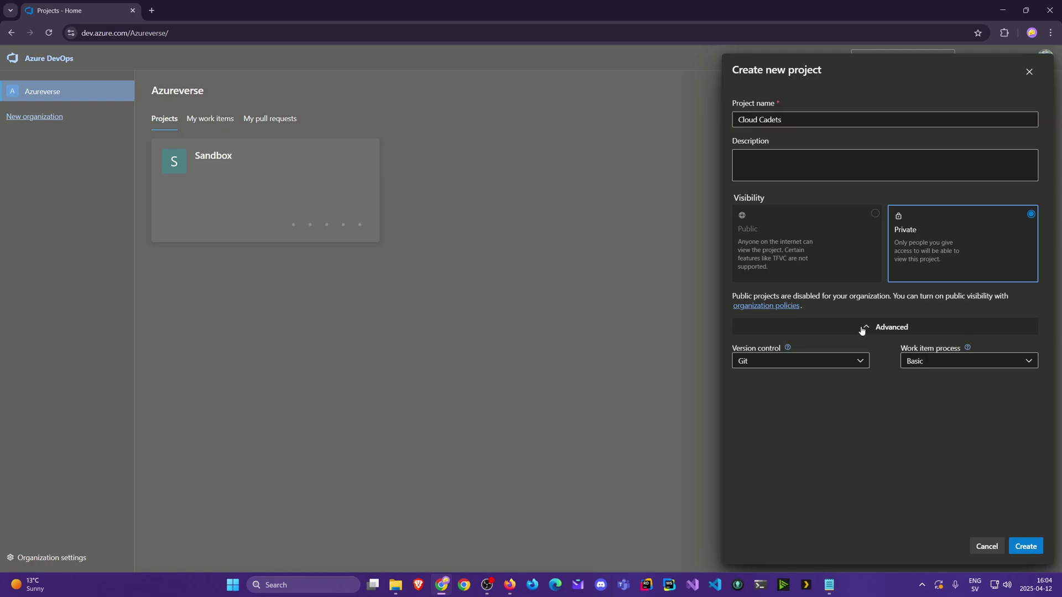
pyautogui.click(866, 363)
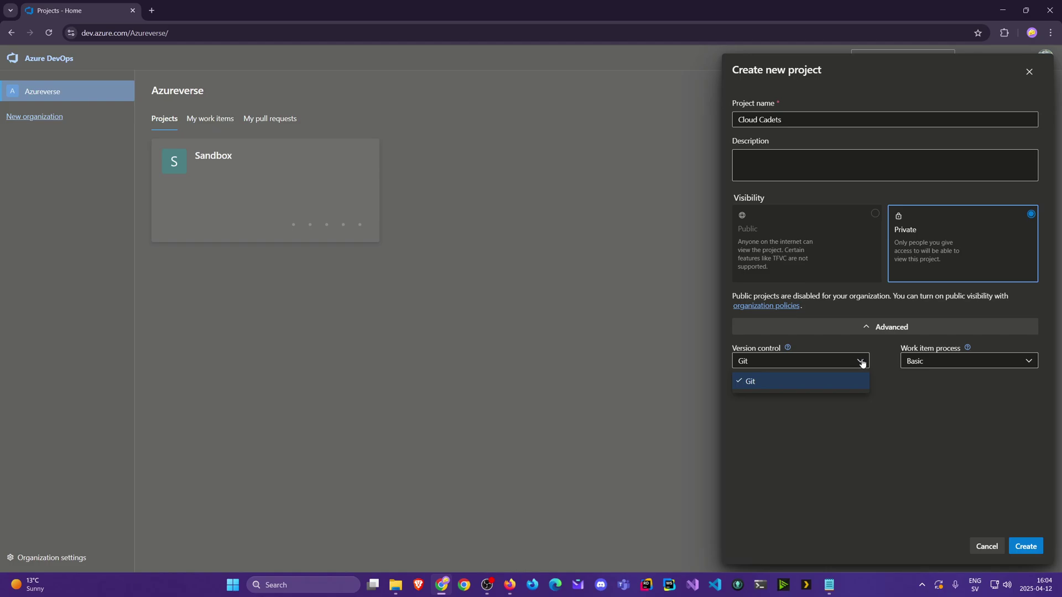
pyautogui.click(862, 363)
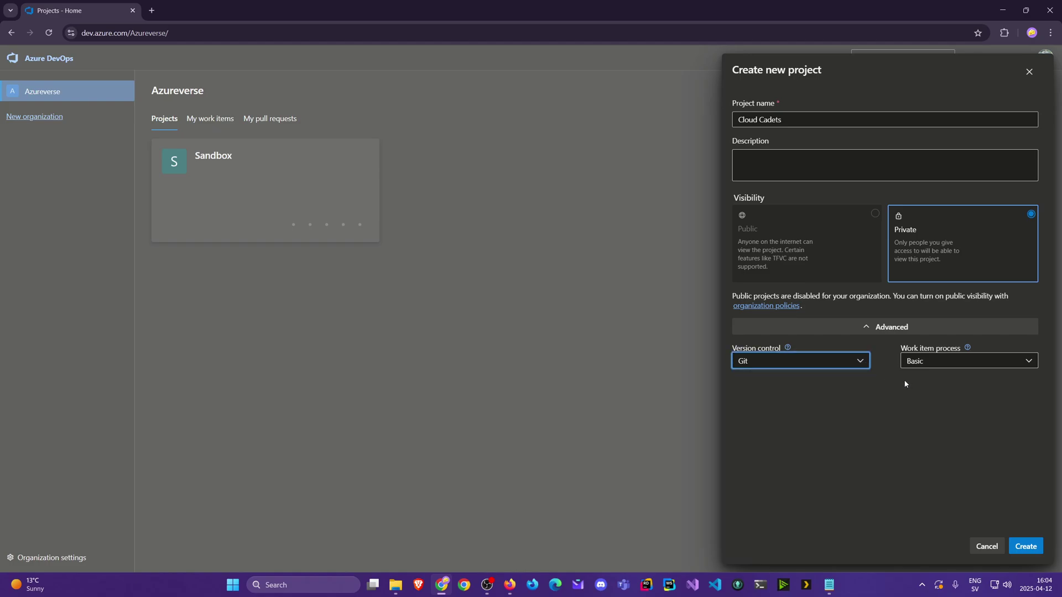
pyautogui.click(944, 386)
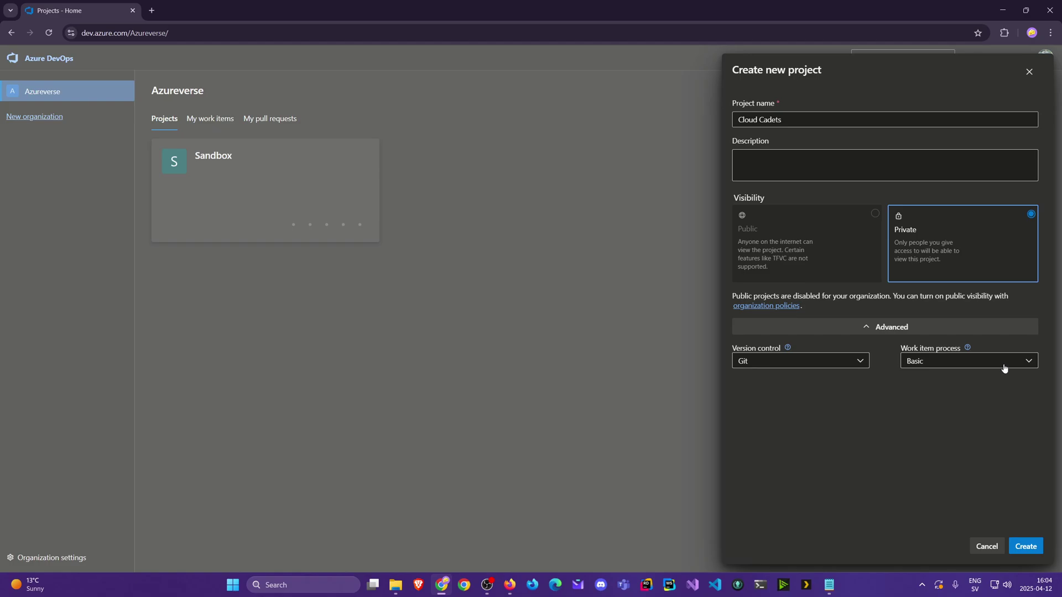
pyautogui.click(1029, 366)
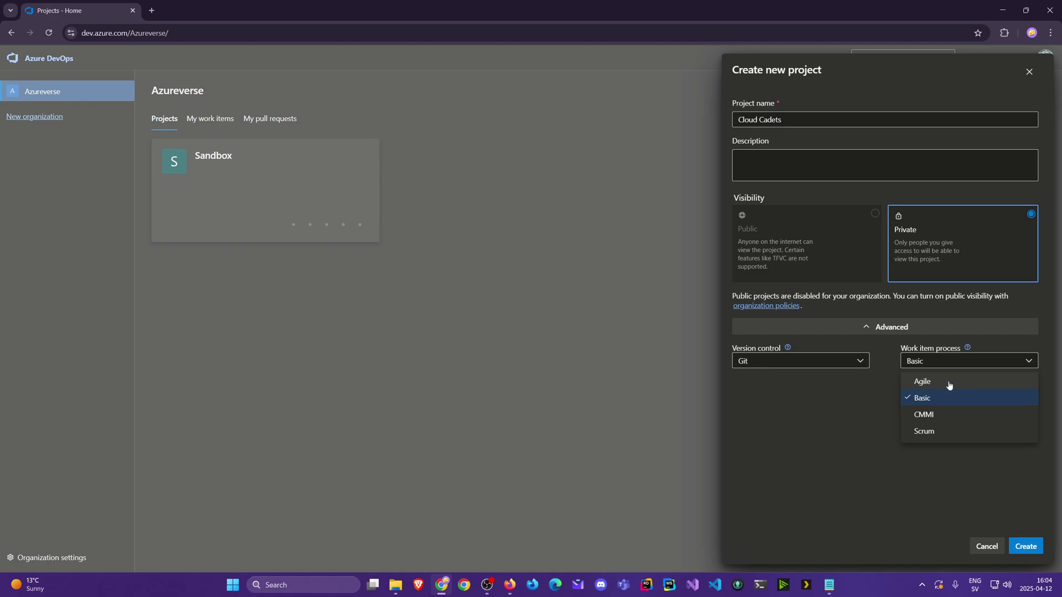
pyautogui.click(932, 382)
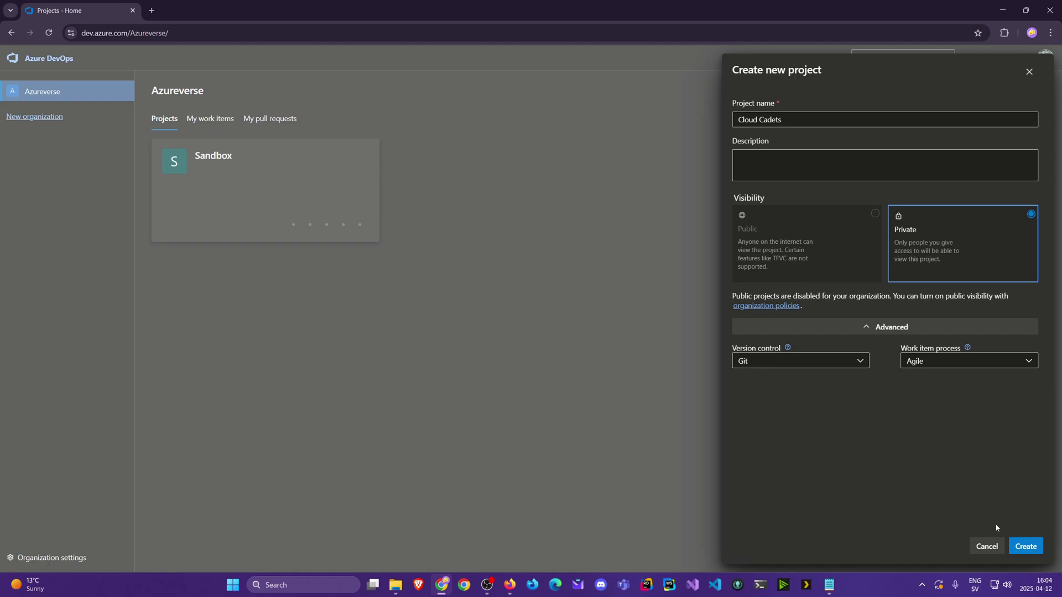
pyautogui.click(1025, 545)
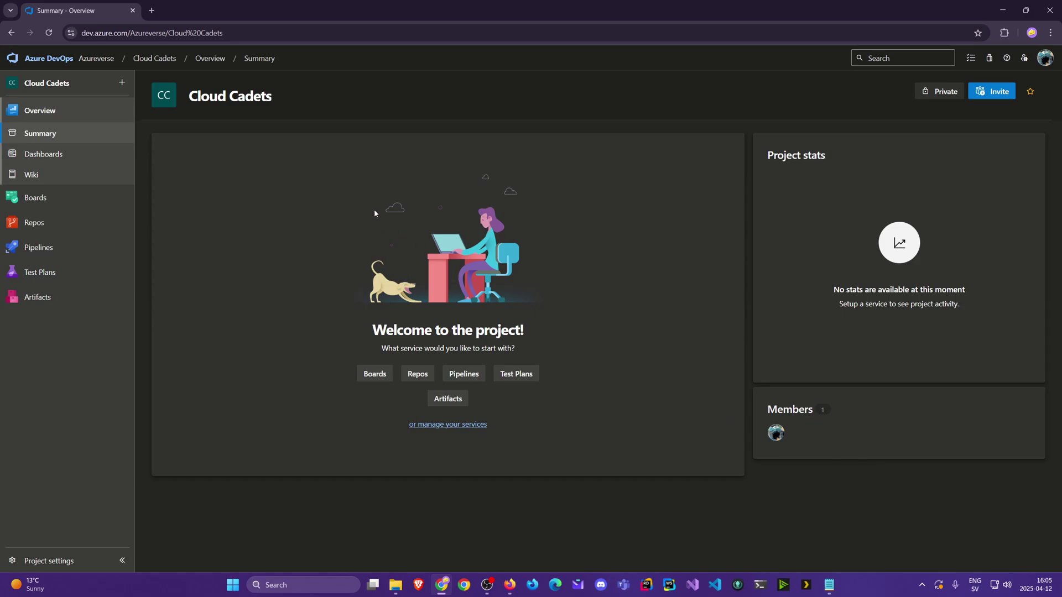
# Open the Cloud Cadets work items and view the work item types that the Agile process offers
pyautogui.click(40, 198)
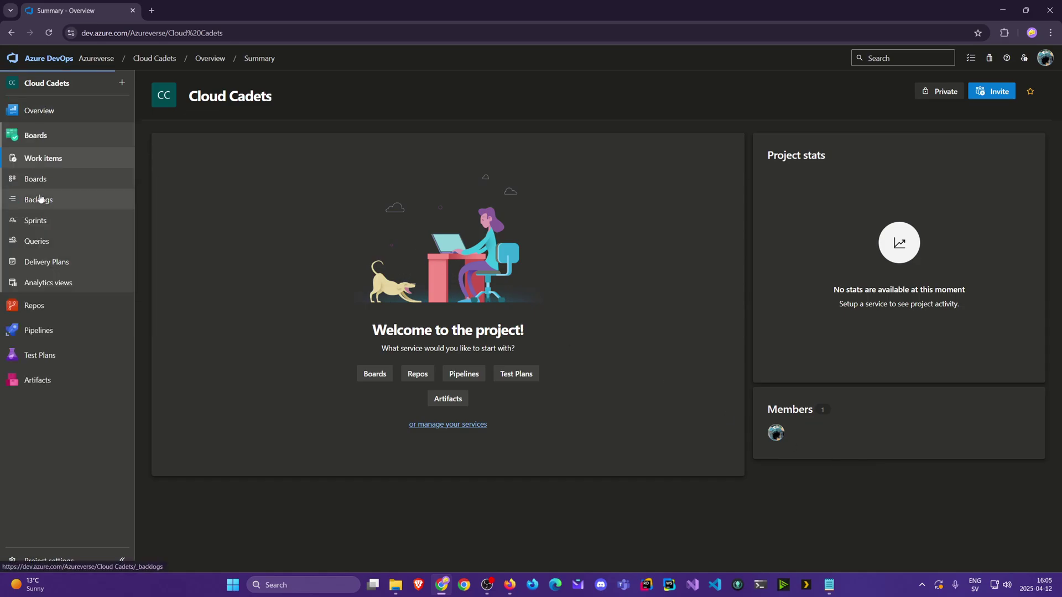
pyautogui.click(305, 135)
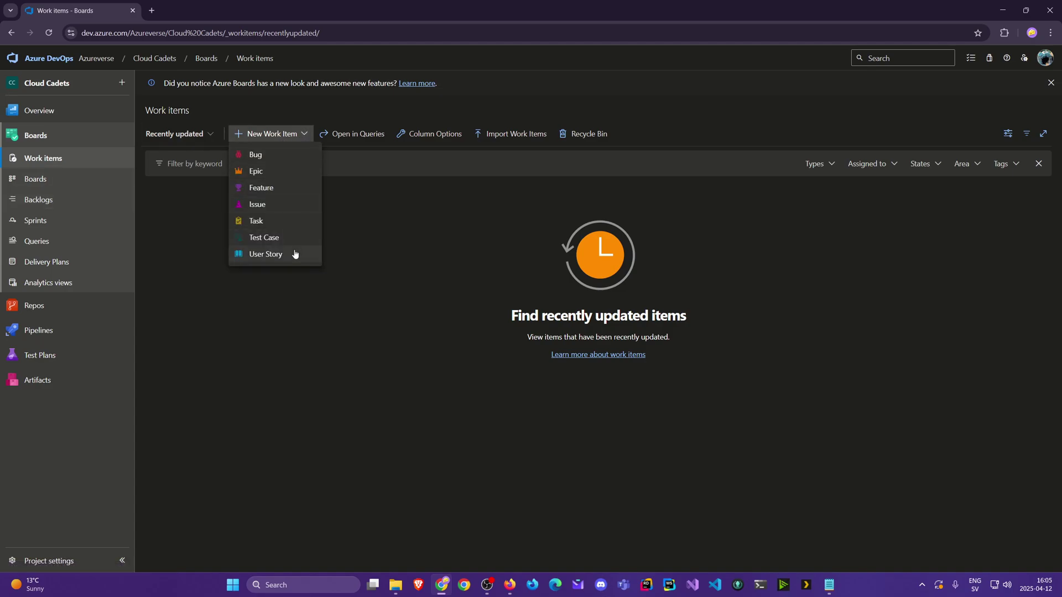
pyautogui.click(304, 135)
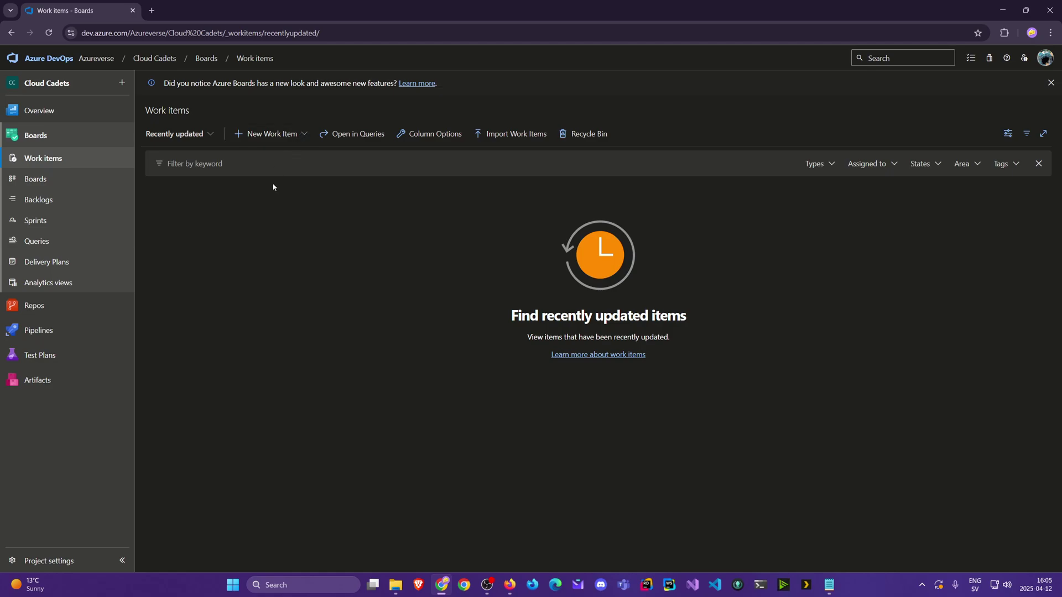
# Open the Cloud Cadets project settings and look through the service hooks, subscription creation and parallel jobs settings
pyautogui.click(76, 561)
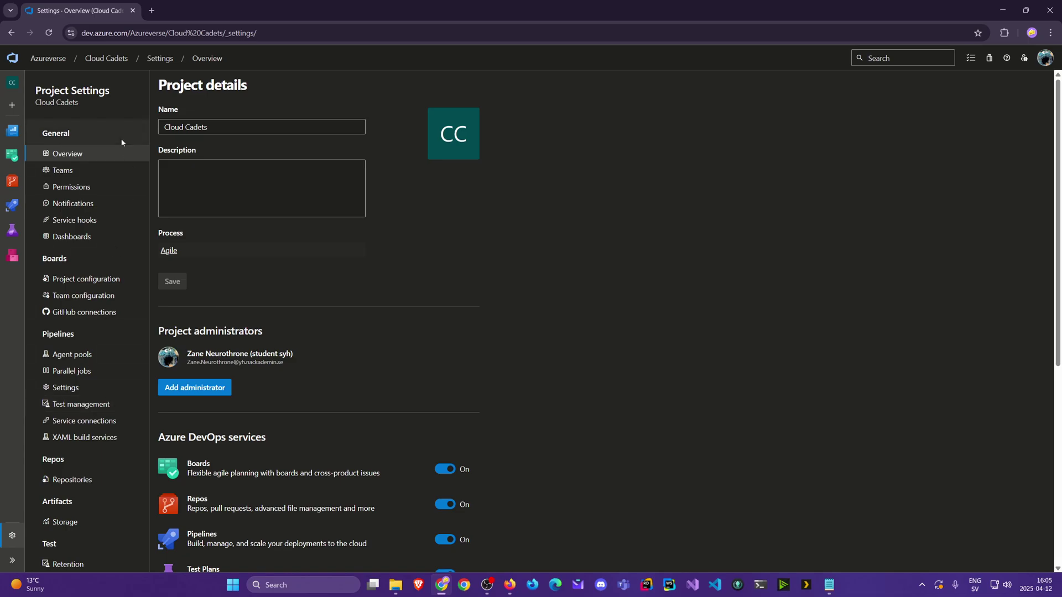
pyautogui.click(95, 222)
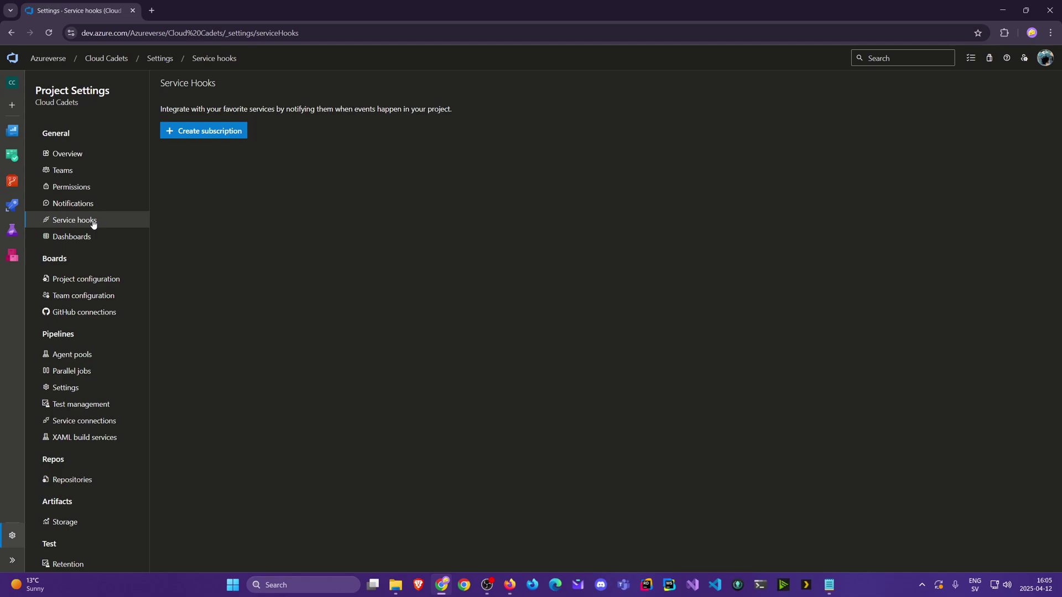
pyautogui.click(201, 130)
pyautogui.click(89, 371)
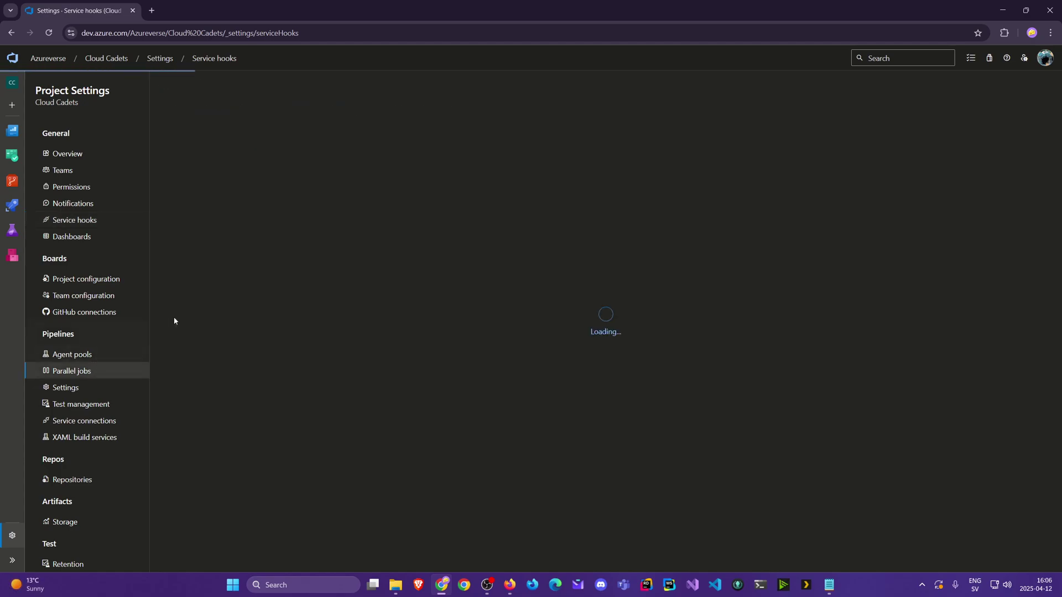